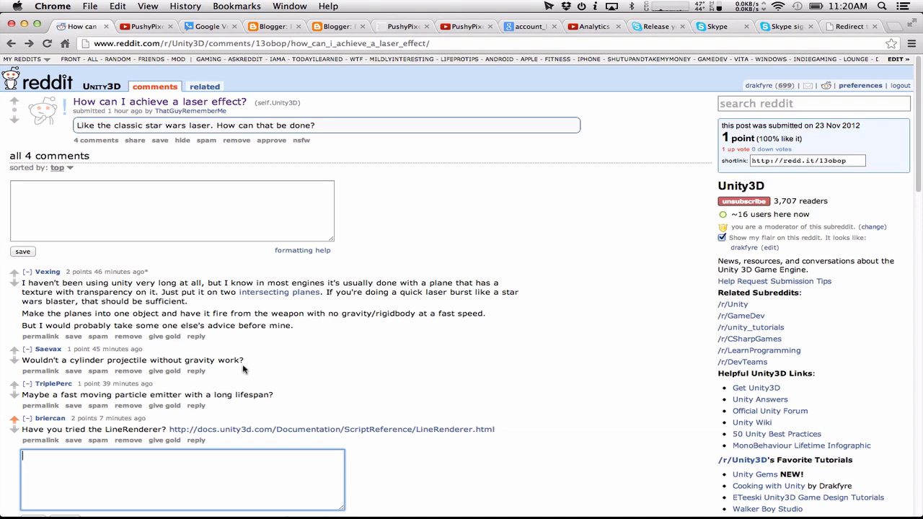
Launch Unity from the Alfred application launcher.
scroll(67, 421, down, 1)
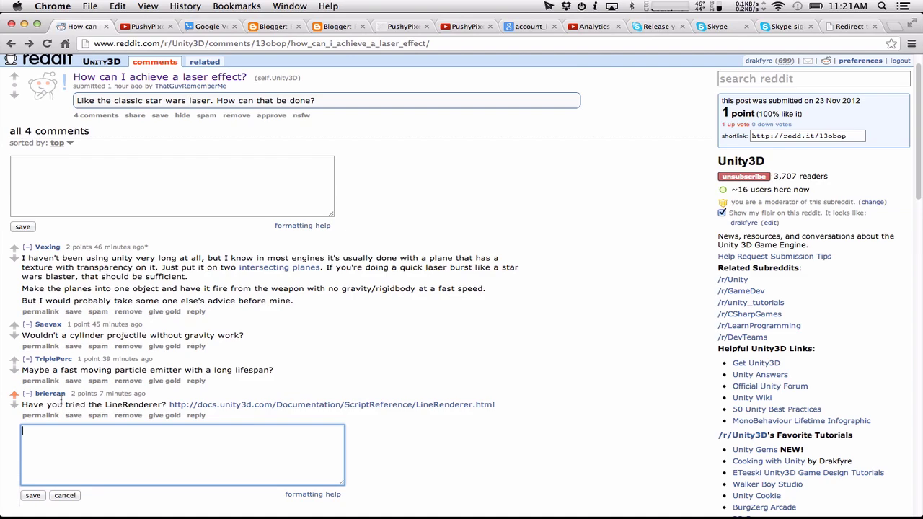
key(super+h)
key(alt+space)
text(u)
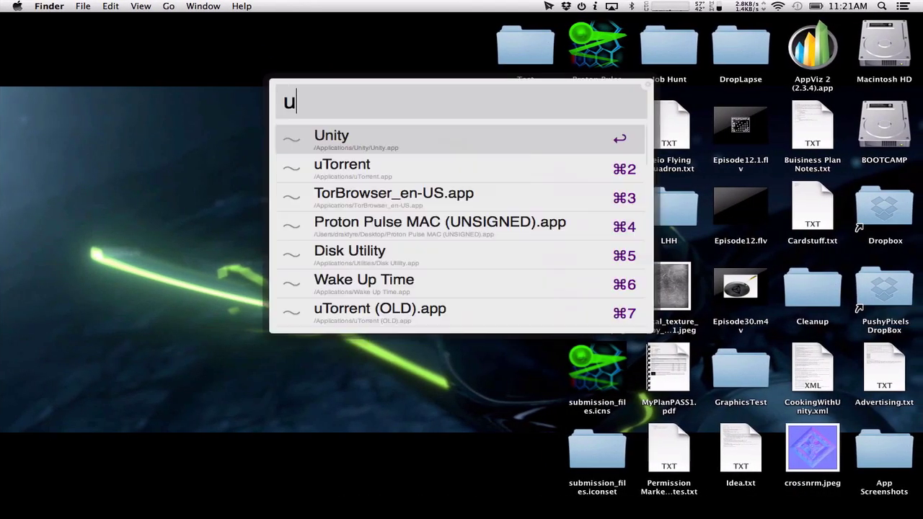
key(Return)
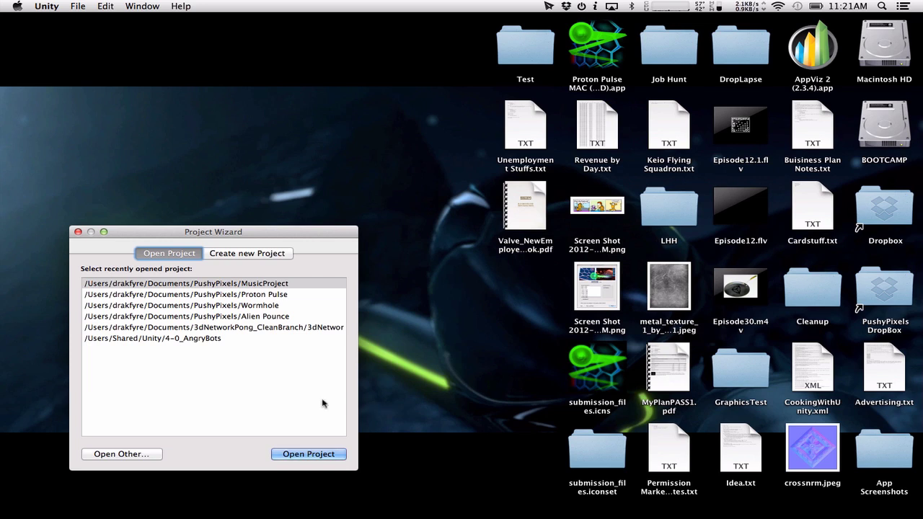
Create a new Unity project at Documents/LAZER.
click(251, 254)
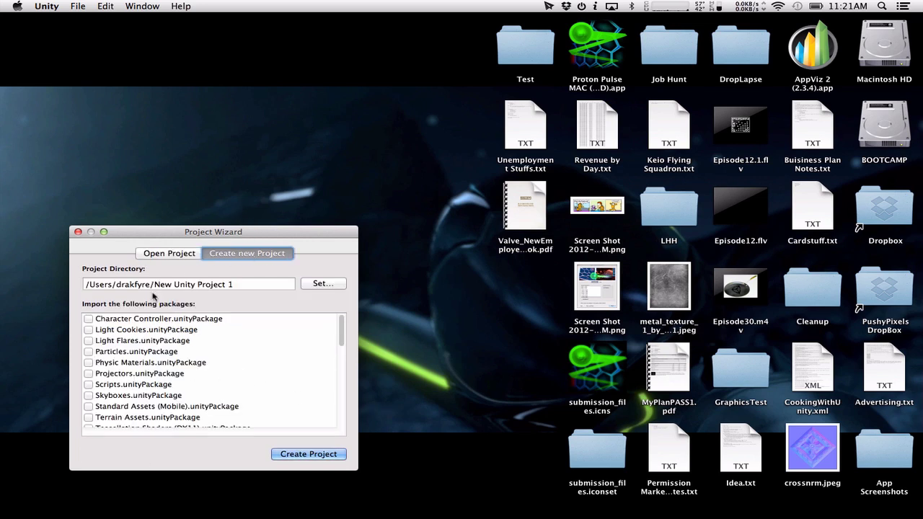
drag(244, 283, 153, 284)
text(Document)
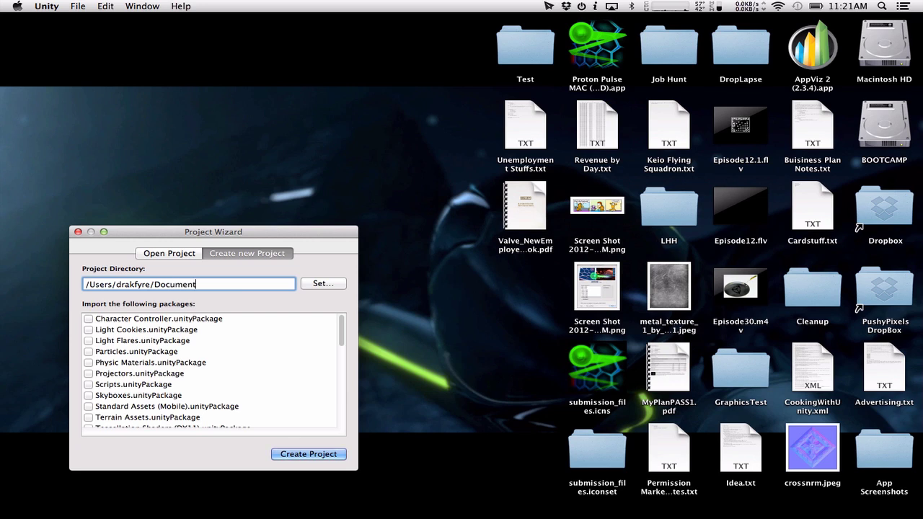
text(s/LAZER)
click(306, 452)
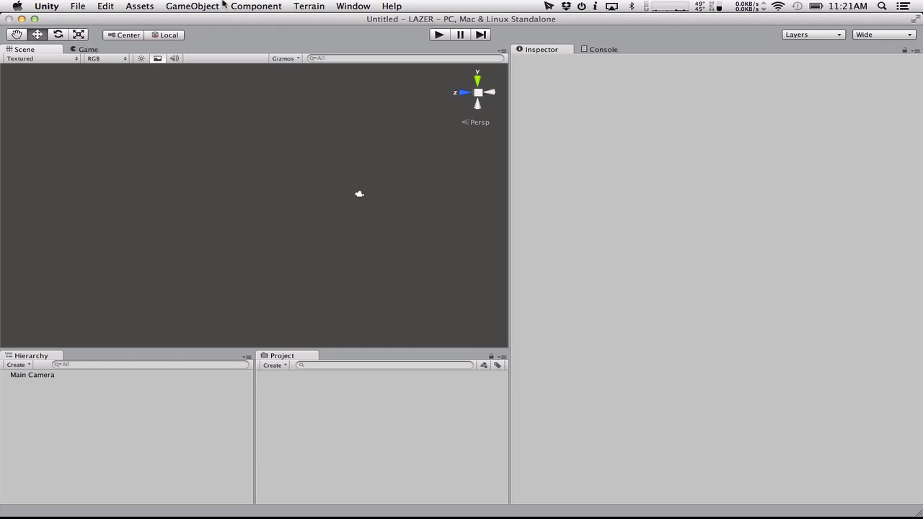
Create an empty GameObject and set its position to 0, 0, 0.
click(245, 6)
mouse_move(195, 6)
click(204, 23)
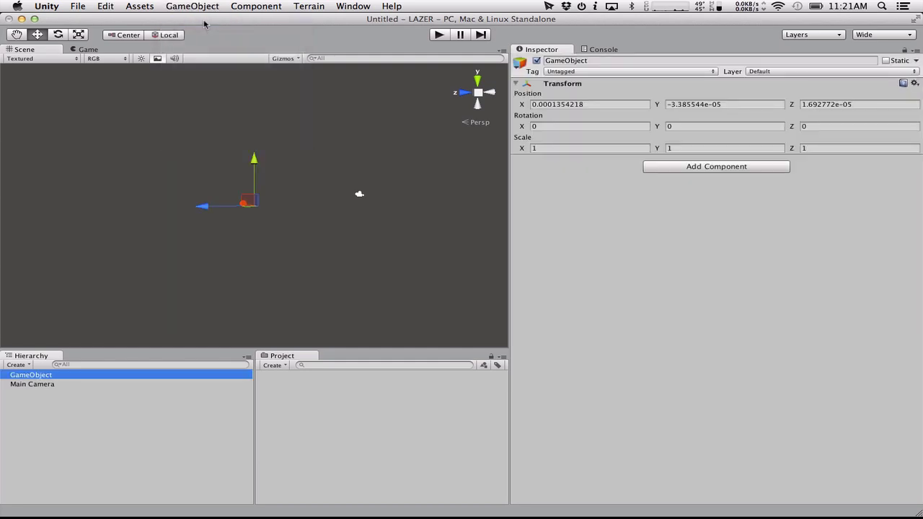
click(633, 103)
key(Left)
text(0)
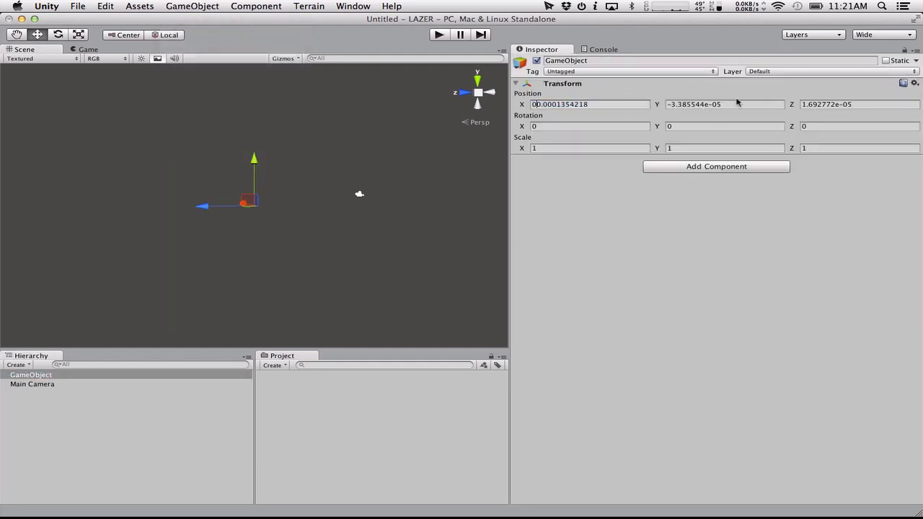
key(super+a)
text(0)
click(772, 103)
text(0)
click(888, 103)
text(0)
Add an Effects > Line Renderer component to the GameObject.
click(66, 418)
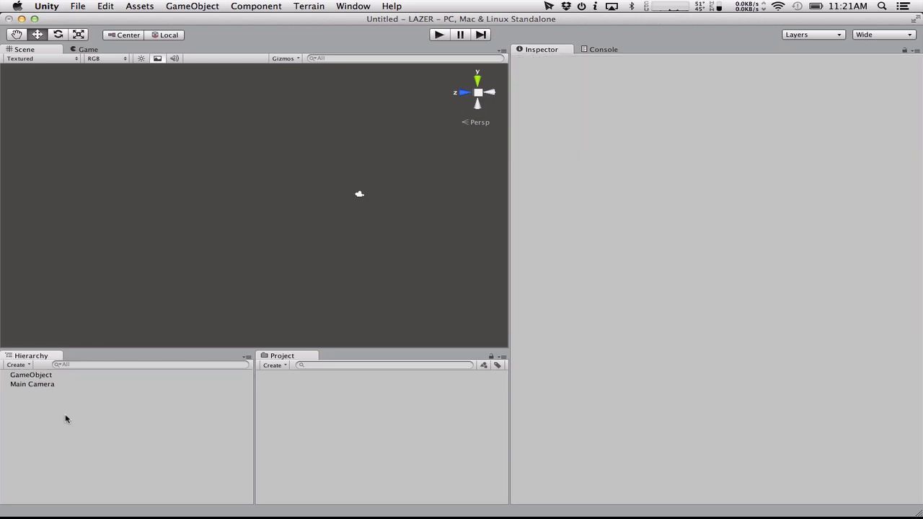
click(55, 376)
click(262, 5)
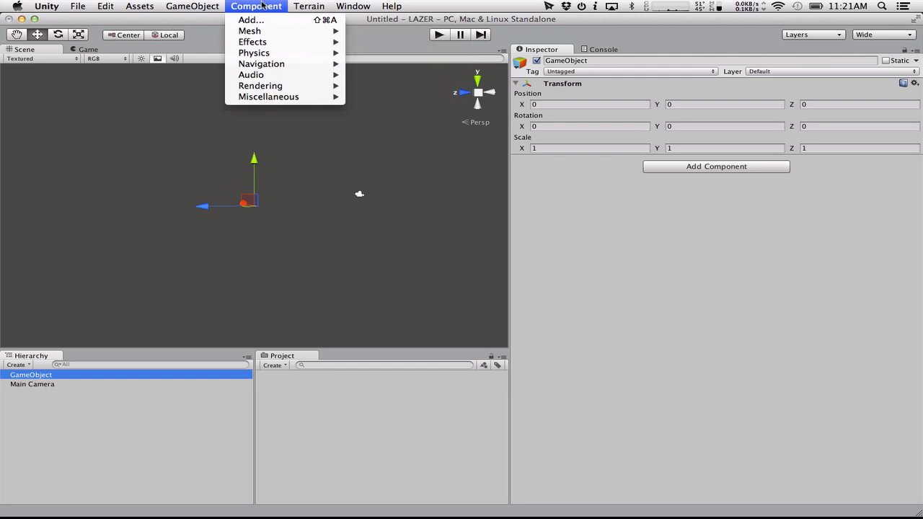
mouse_move(267, 53)
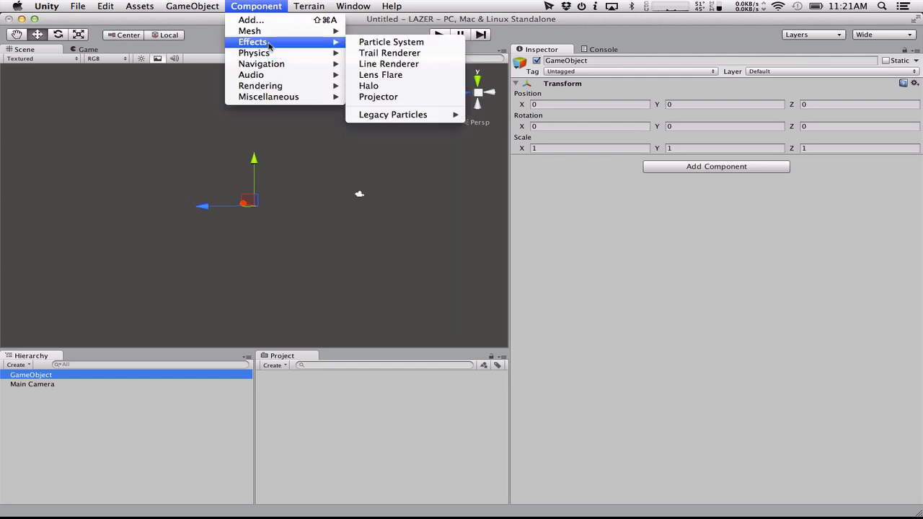
click(409, 65)
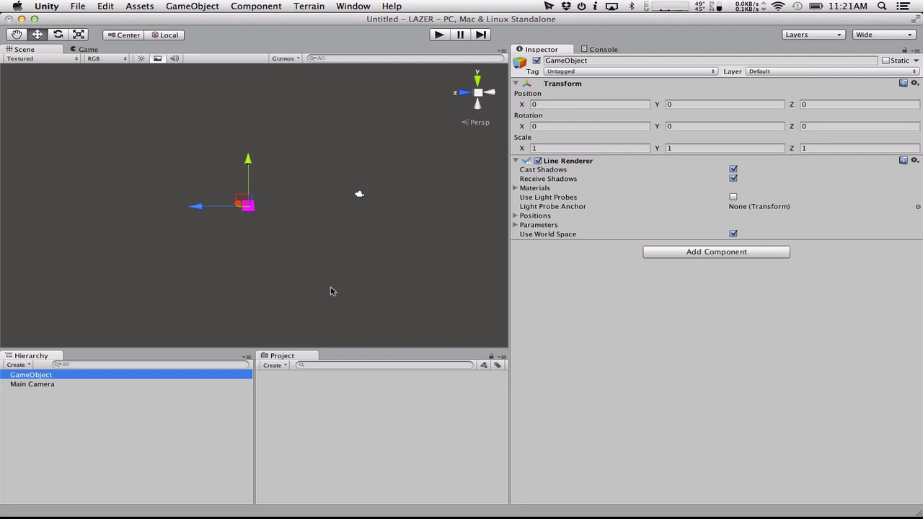
Drag the object around the scene, then reset its Position Y and Z to 0.
alt+drag(299, 211, 501, 114)
alt+drag(326, 202, 354, 243)
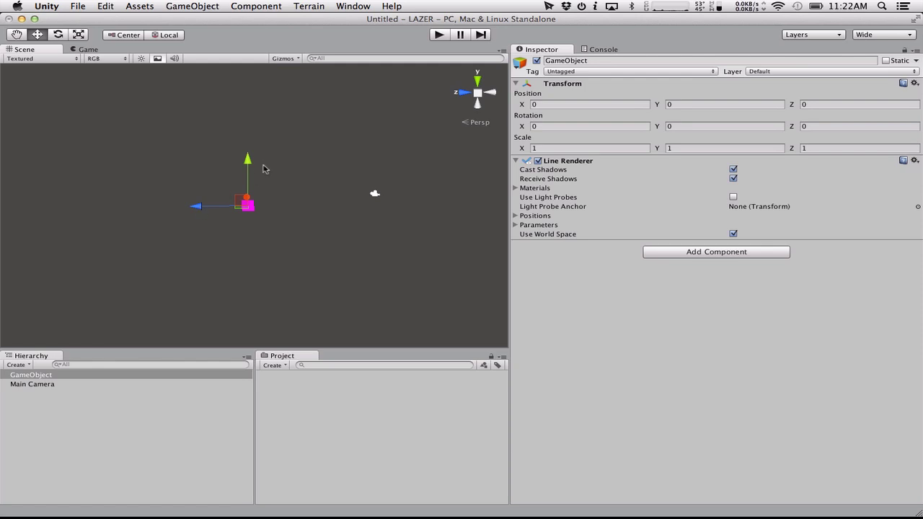
drag(248, 164, 772, 98)
drag(650, 103, 642, 103)
drag(195, 214, 245, 209)
drag(250, 173, 250, 189)
click(719, 105)
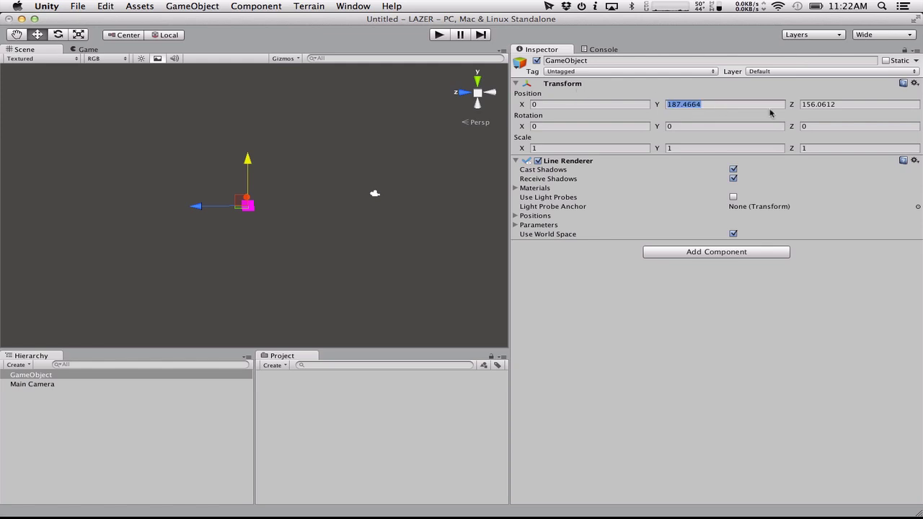
text(0)
click(848, 108)
text(0)
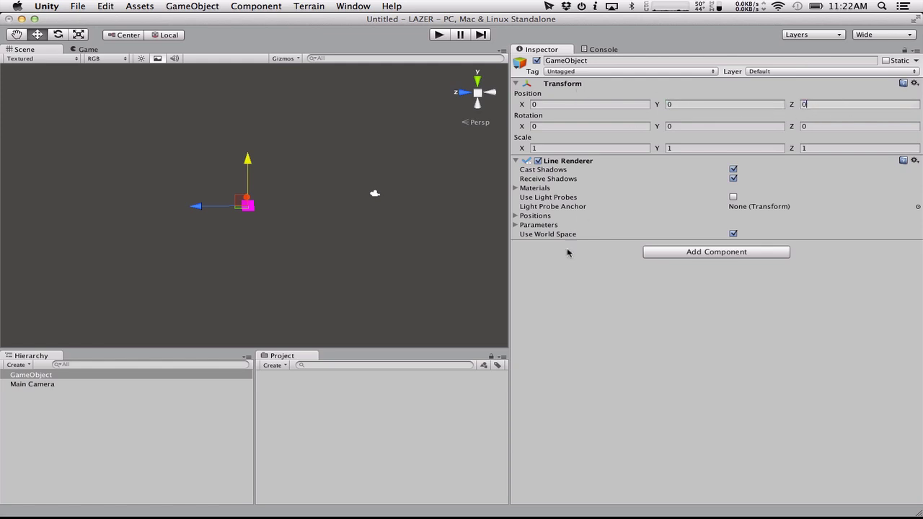
Select the line and expand the Line Renderer's Positions, Element 0 and Element 1.
click(428, 270)
click(246, 205)
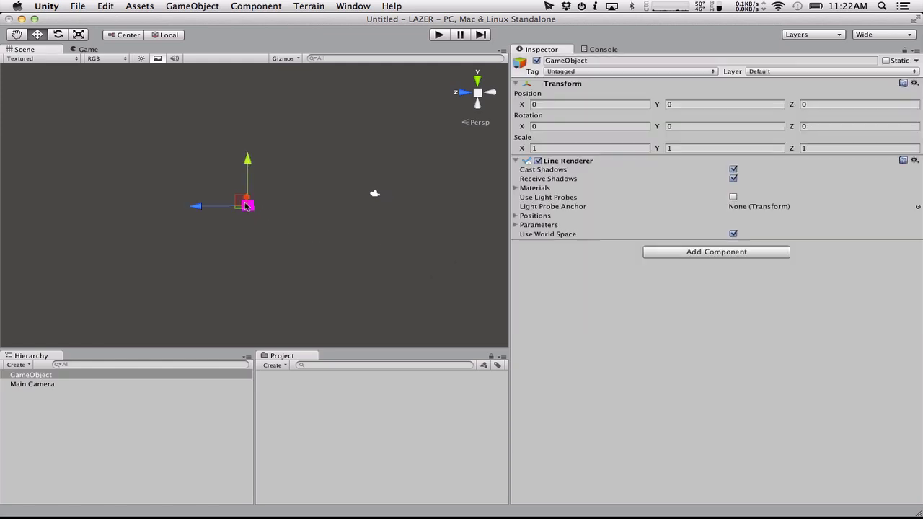
click(516, 216)
click(524, 234)
click(524, 272)
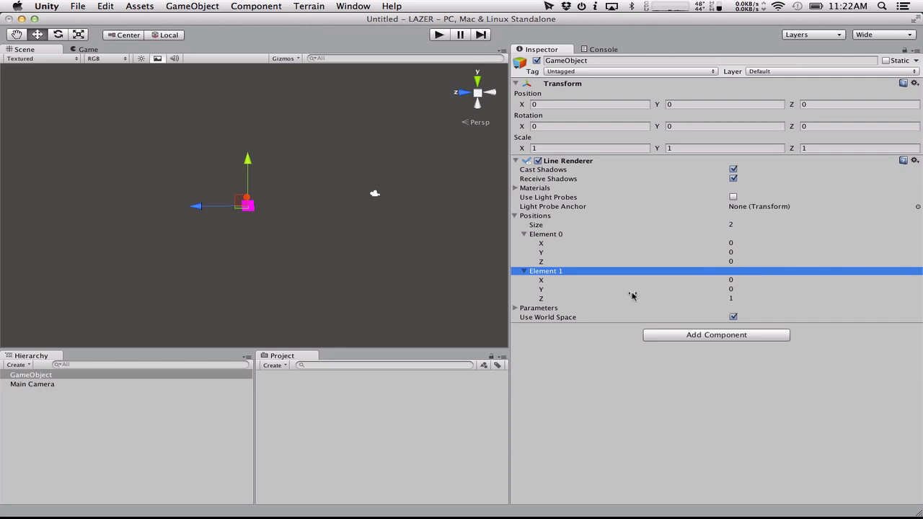
Scrub Element 1's Z and Y, then set Element 1 to Y 0, Z 1.
mouse_move(559, 299)
mouse_down()
mouse_move(639, 299)
mouse_move(557, 291)
mouse_up()
click(714, 294)
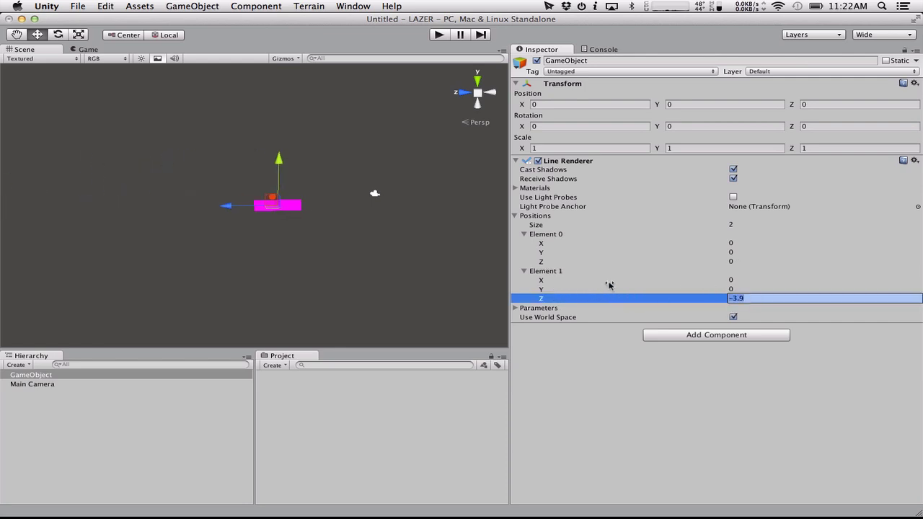
drag(611, 289, 581, 291)
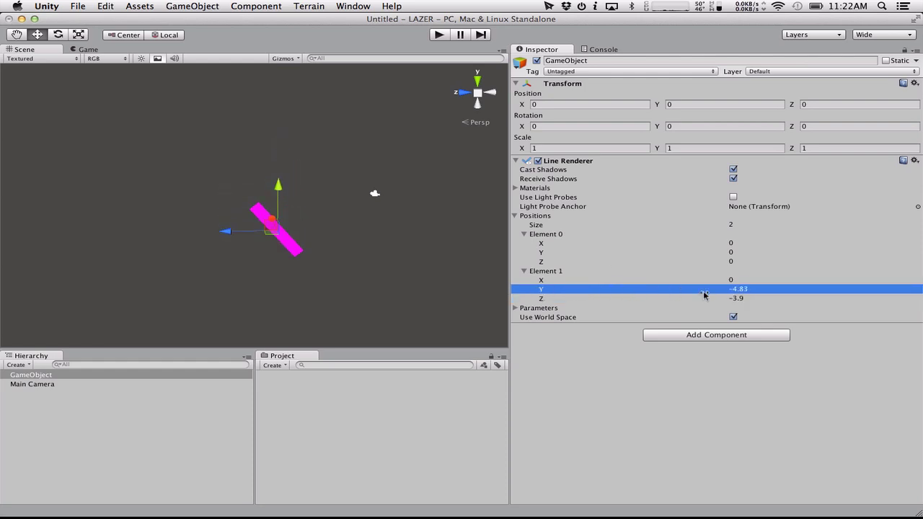
click(736, 289)
text(0)
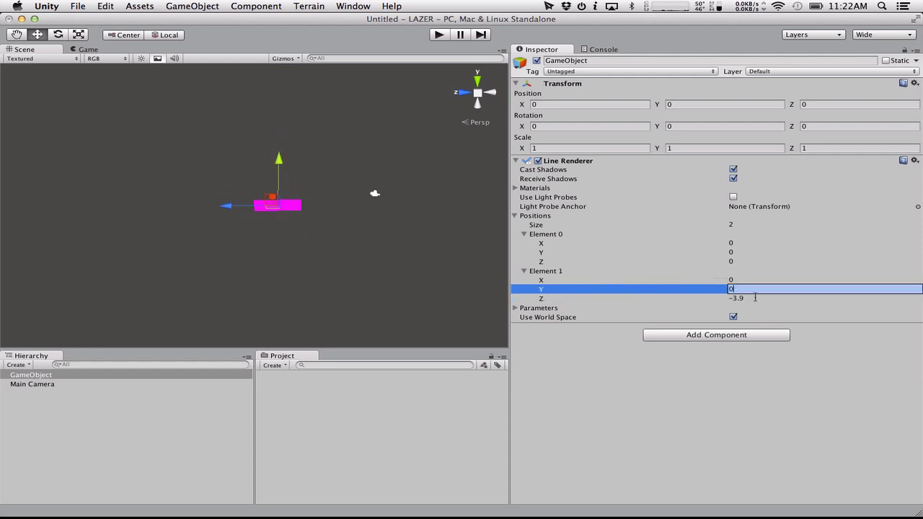
click(755, 297)
text(1)
key(Return)
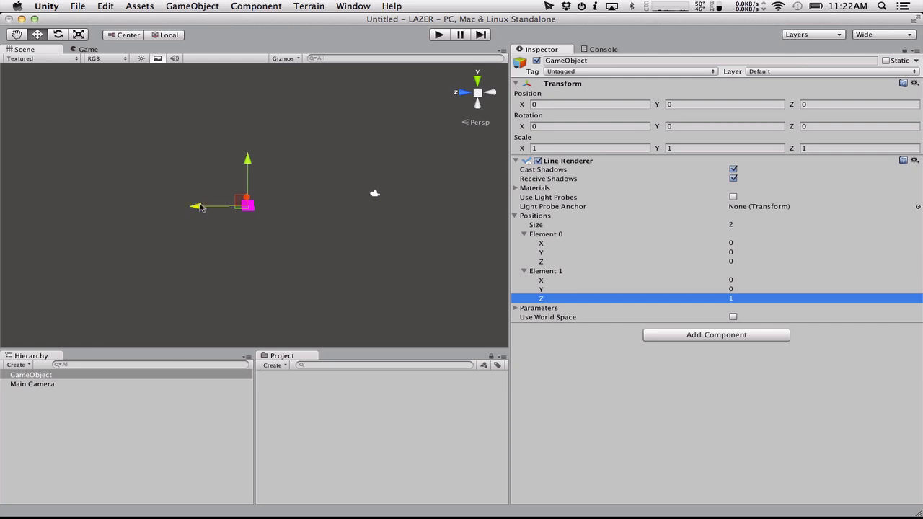
Move the object in the scene, then reset its Position Y and Z to 0.
drag(196, 206, 161, 204)
drag(196, 163, 214, 117)
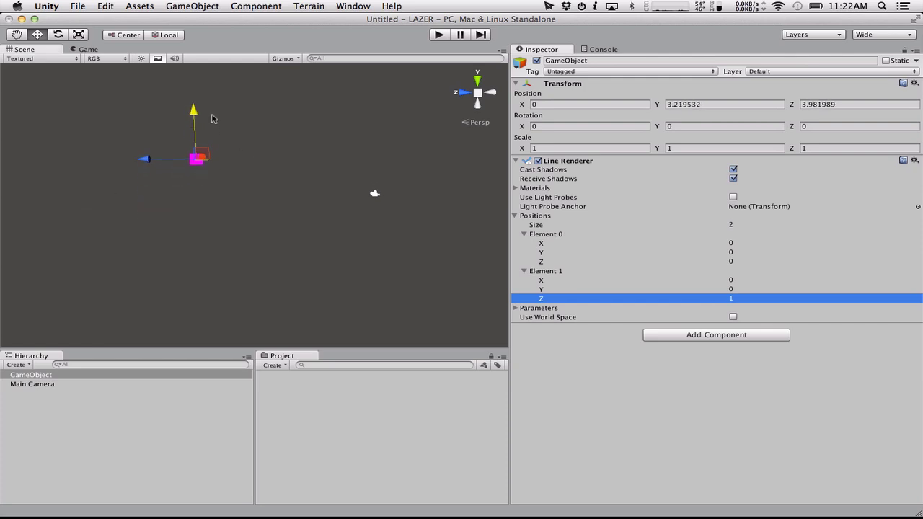
click(722, 108)
double_click(721, 108)
text(0)
key(Tab)
text(0)
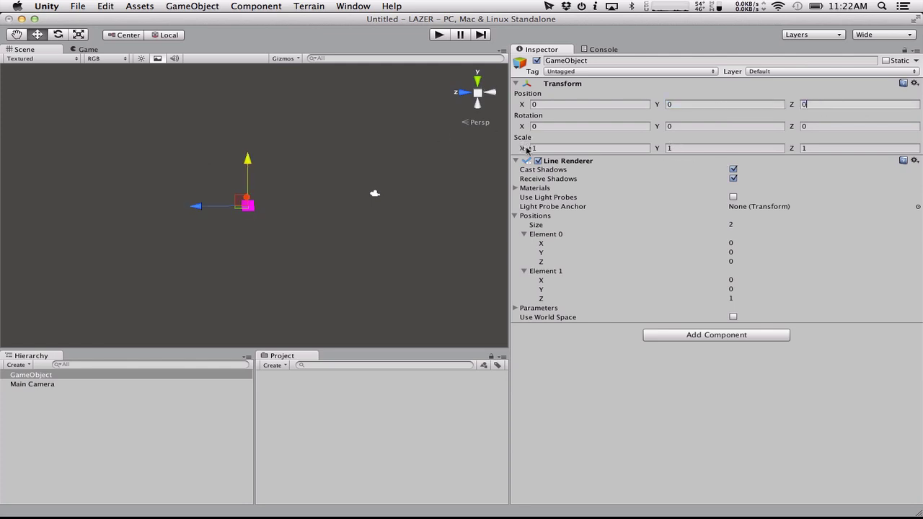
Stretch the object's X and Z scale, then reset both back to 1.
drag(522, 148, 654, 149)
drag(794, 149, 915, 148)
click(802, 148)
text(2.56)
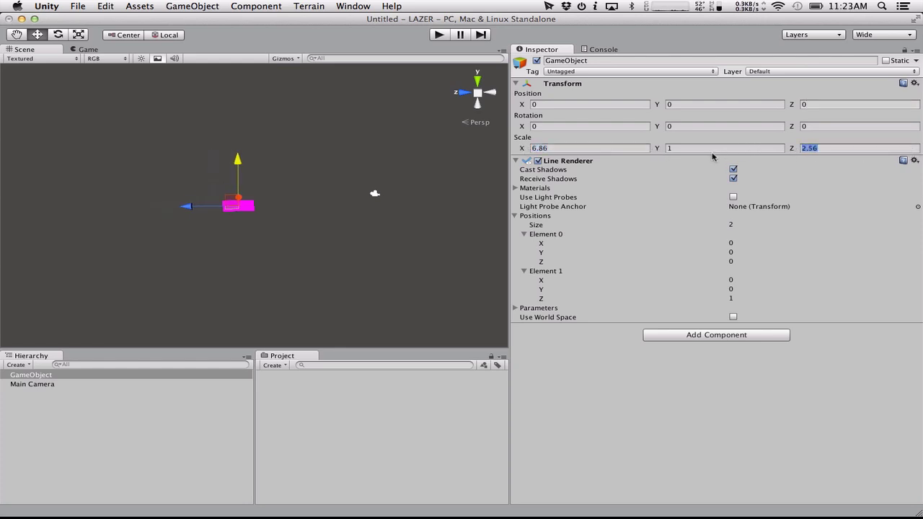
key(Return)
text(0)
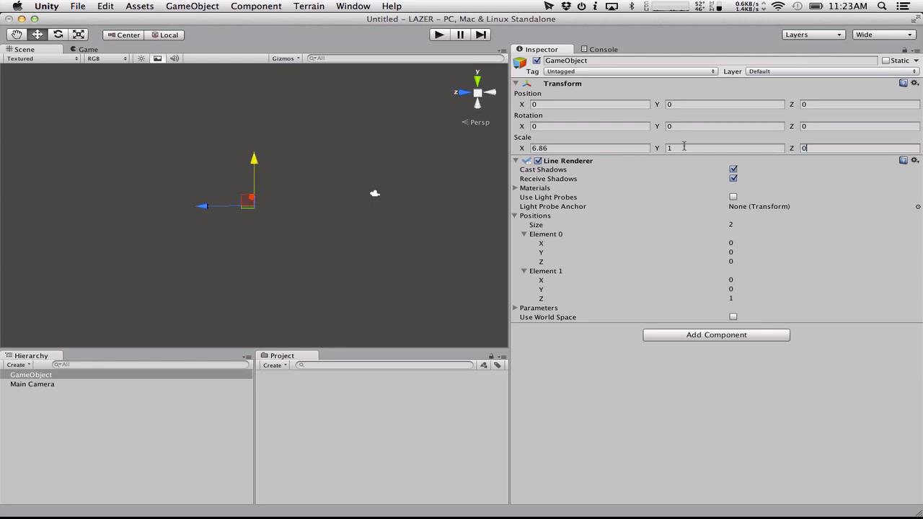
key(BackSpace)
text(1)
click(621, 147)
text(1)
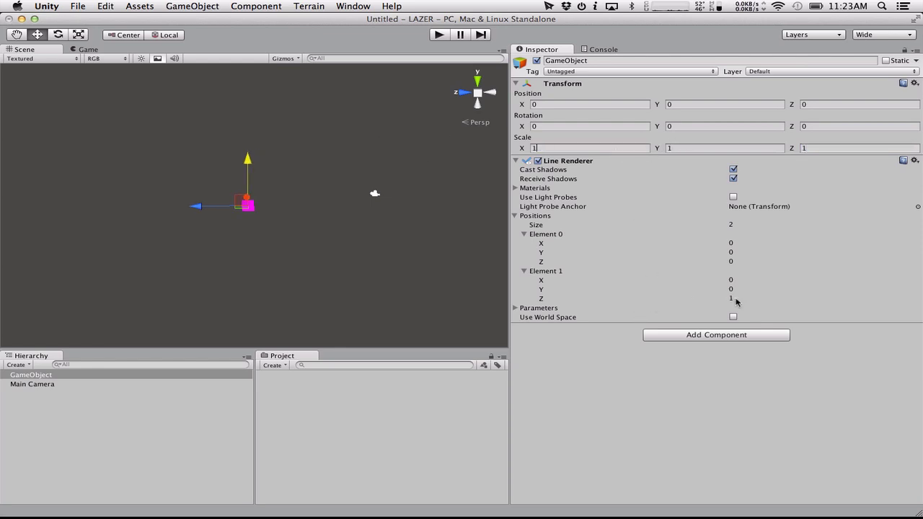
Set Element 1's Z to 4 and Element 0's Z to -4.
click(740, 261)
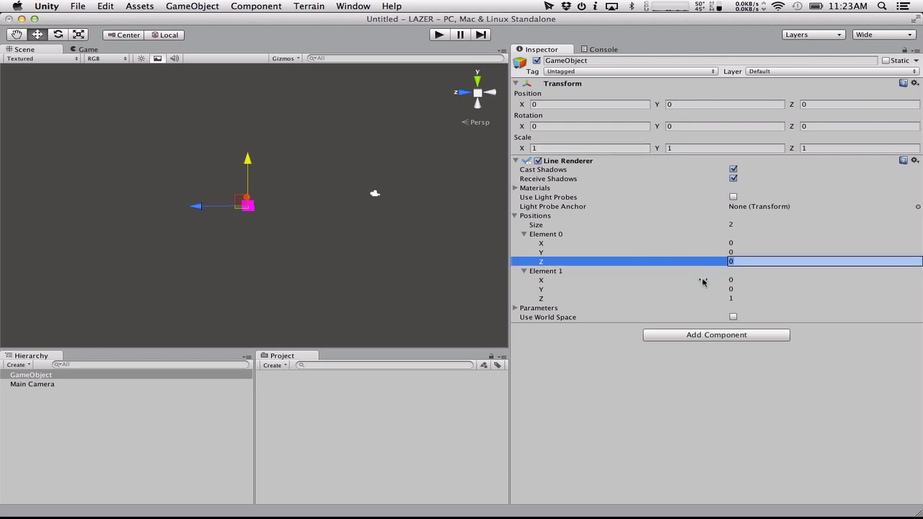
text(-2)
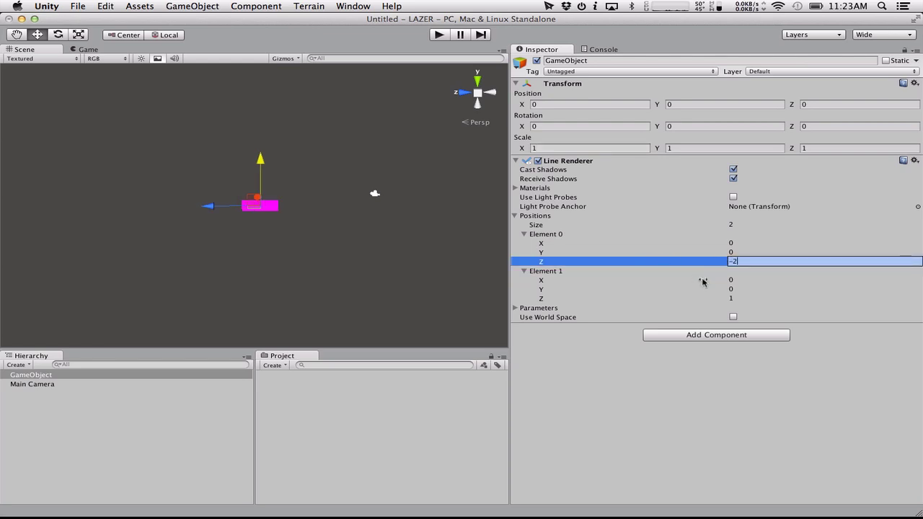
click(739, 297)
text(2)
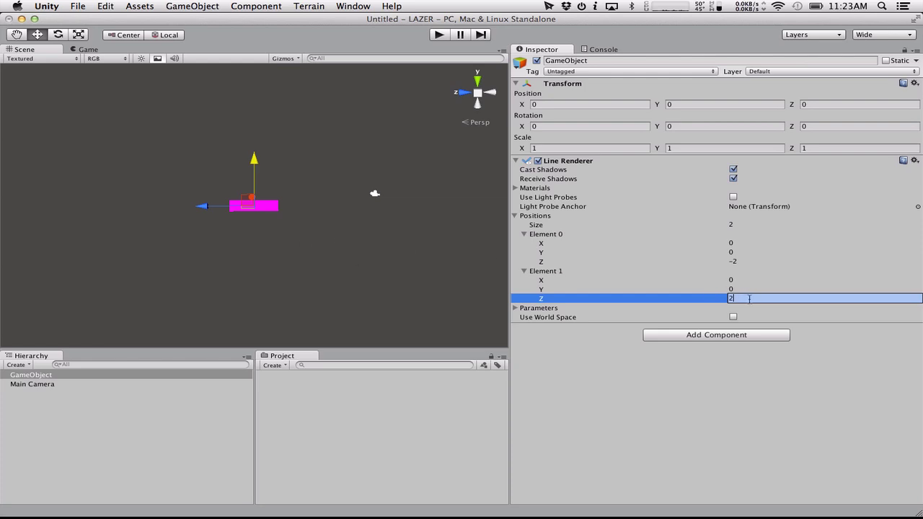
text(4)
click(740, 261)
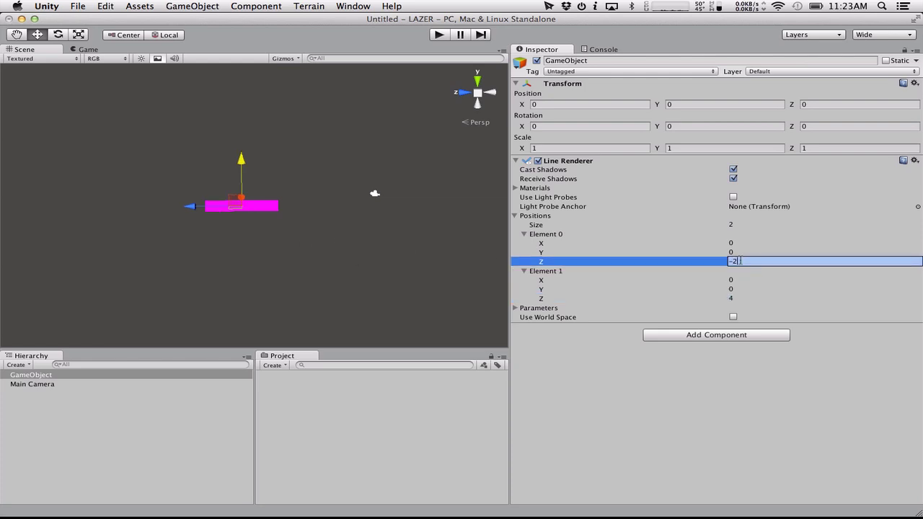
text(-4)
click(356, 282)
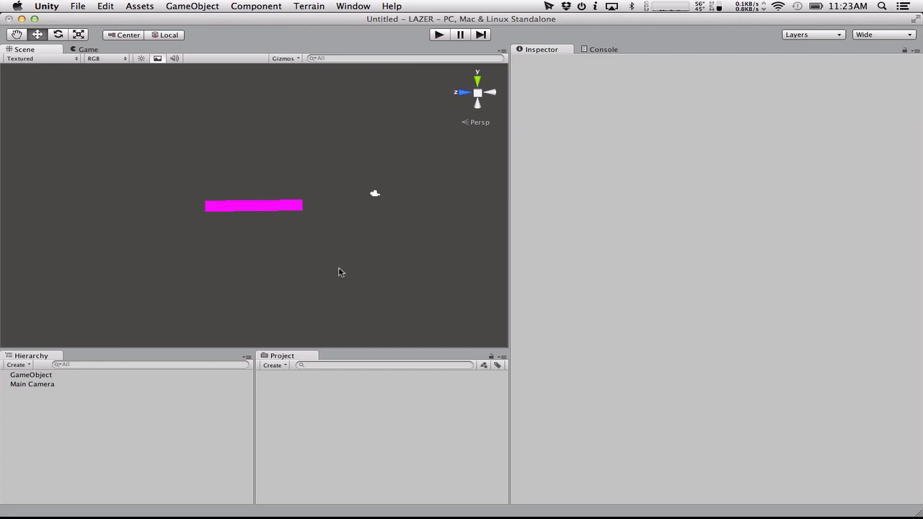
click(250, 209)
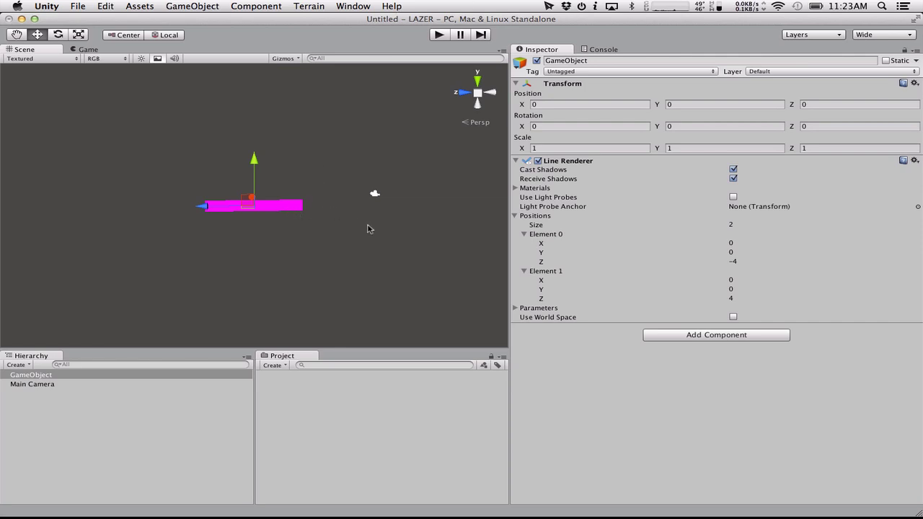
drag(248, 162, 264, 142)
key(super+z)
Create New Material with the Particles/Additive shader and drag it onto the line.
click(272, 365)
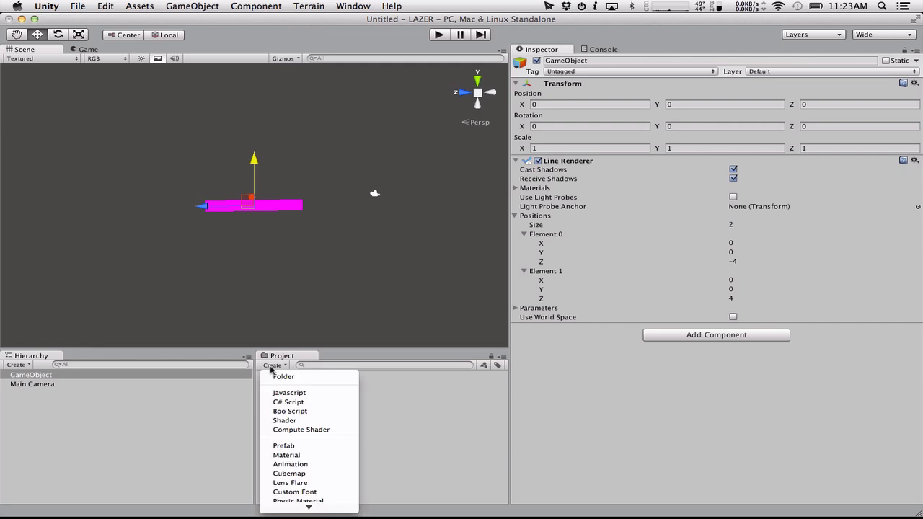
click(293, 425)
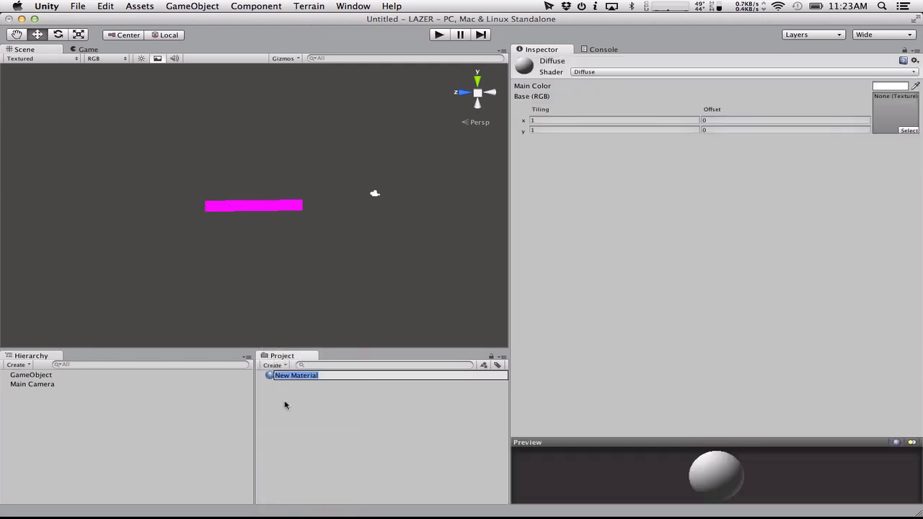
click(351, 393)
click(316, 376)
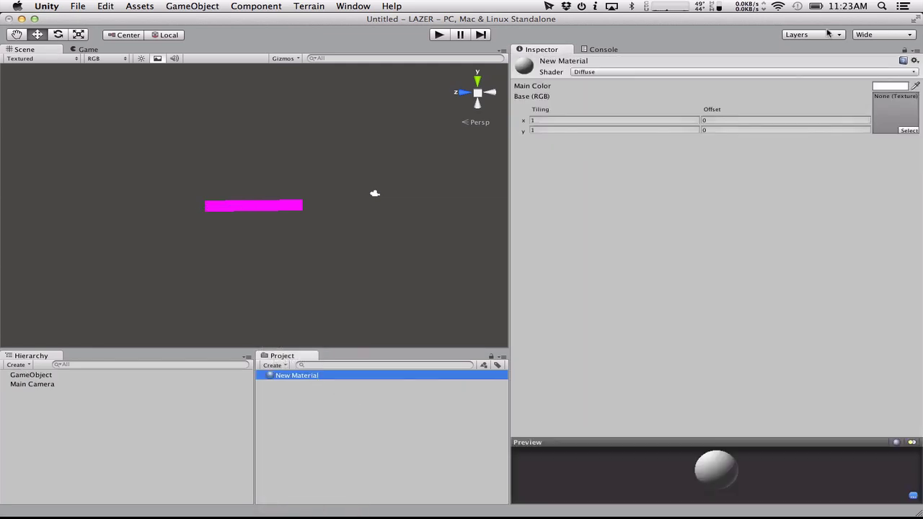
click(656, 71)
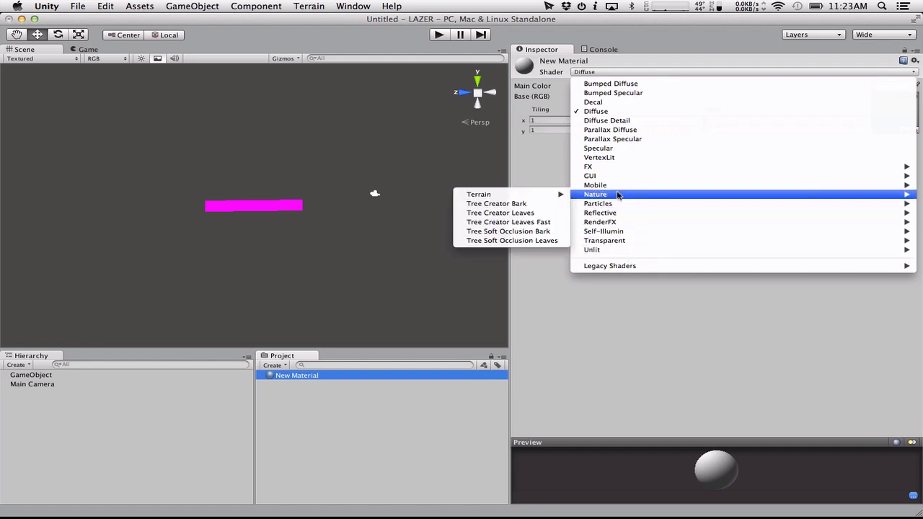
mouse_move(615, 204)
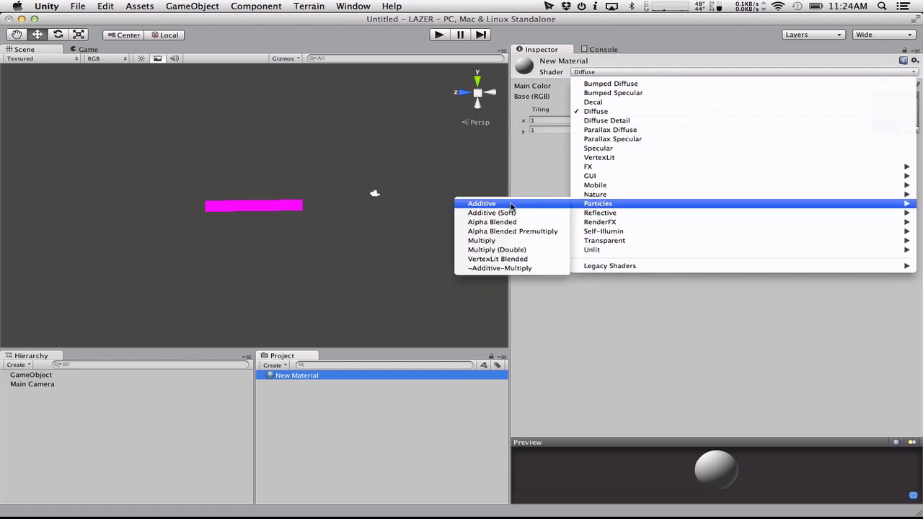
click(511, 204)
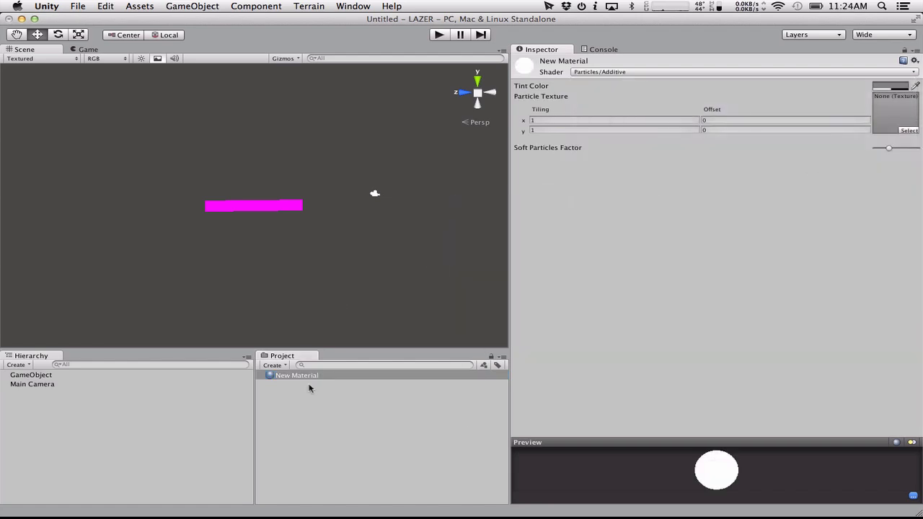
click(292, 374)
drag(292, 375, 262, 210)
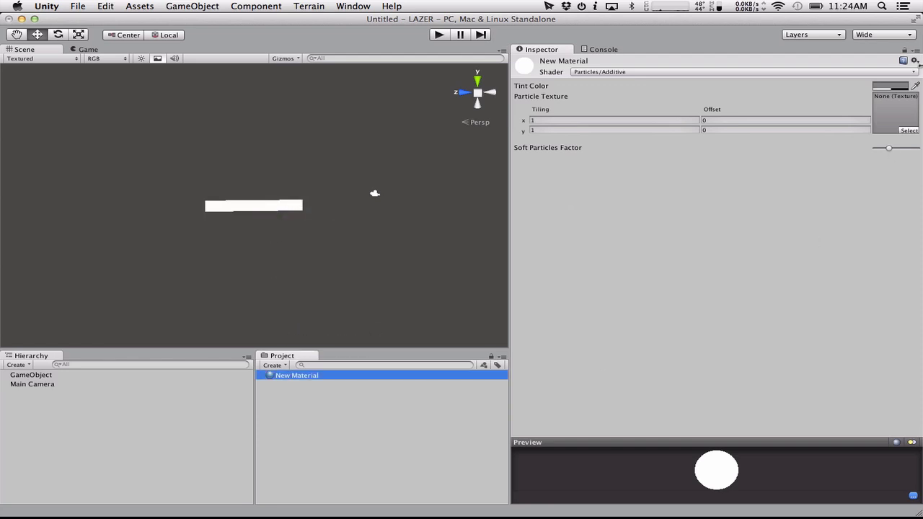
Set the material's Tint Color to red (255, 0, 0, alpha 128).
click(892, 86)
click(95, 57)
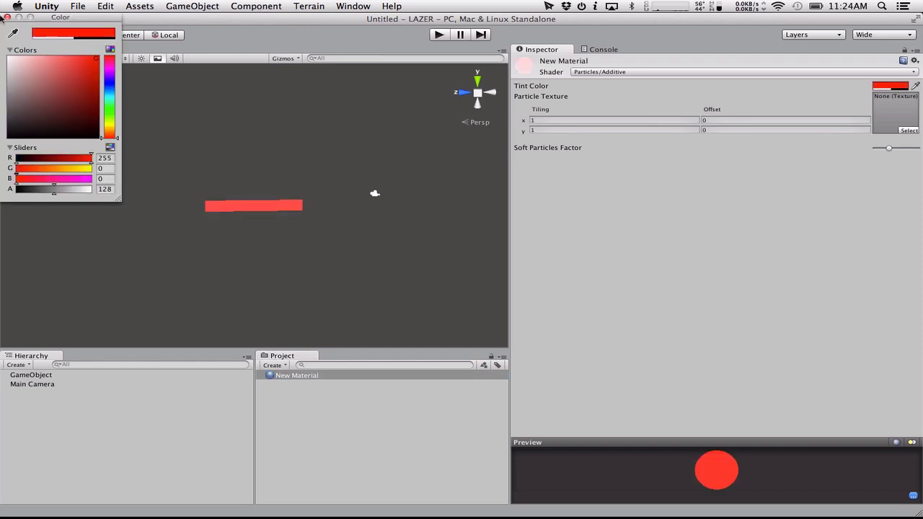
click(8, 17)
alt+drag(217, 104, 632, 95)
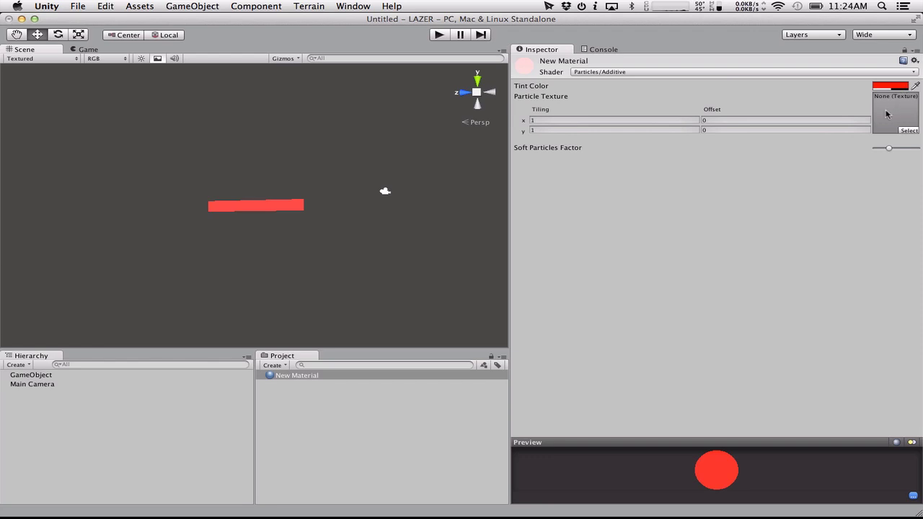
Assign the Default-Particle texture to the material's Particle Texture slot, then reselect the line.
click(914, 132)
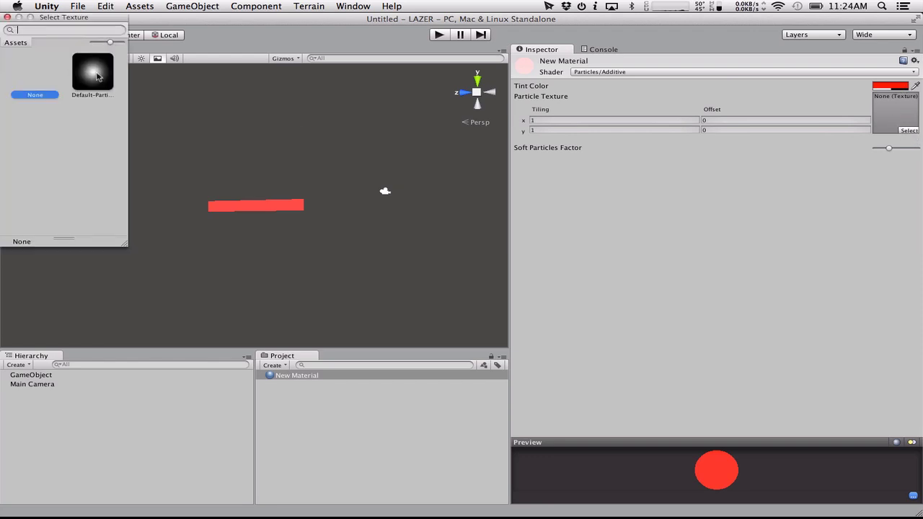
click(99, 77)
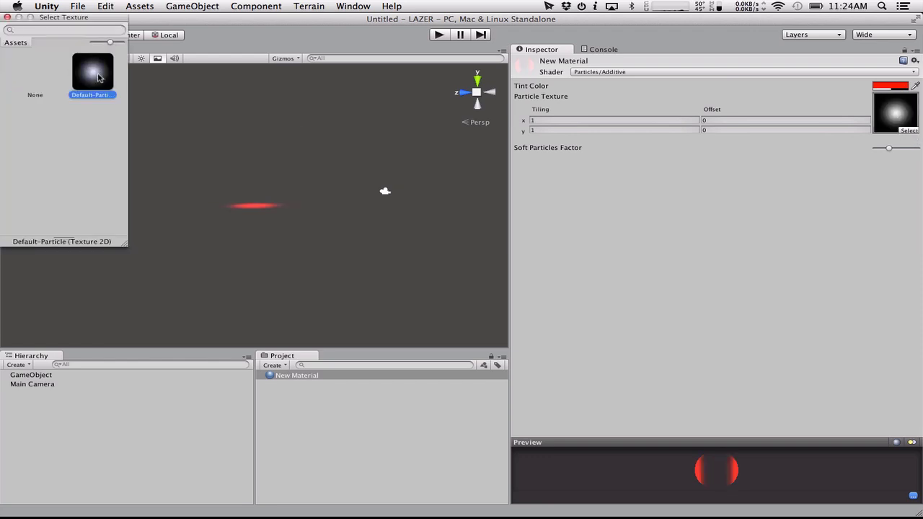
click(7, 17)
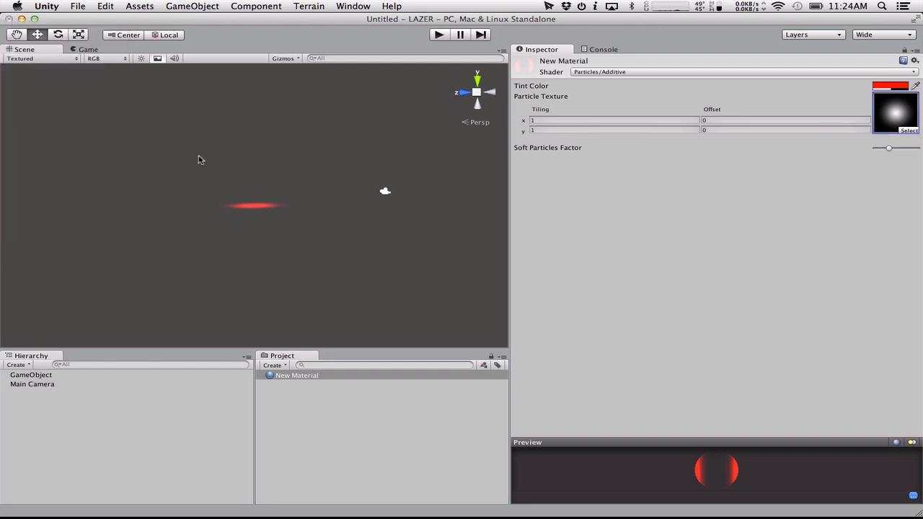
click(248, 210)
click(249, 209)
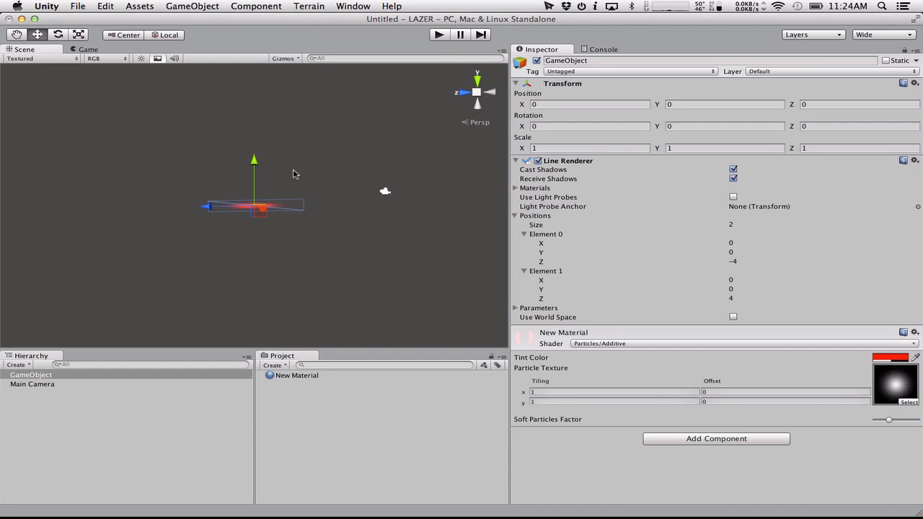
Change the material's Tint Color to white (255, 255, 255, 128).
key(alt+space)
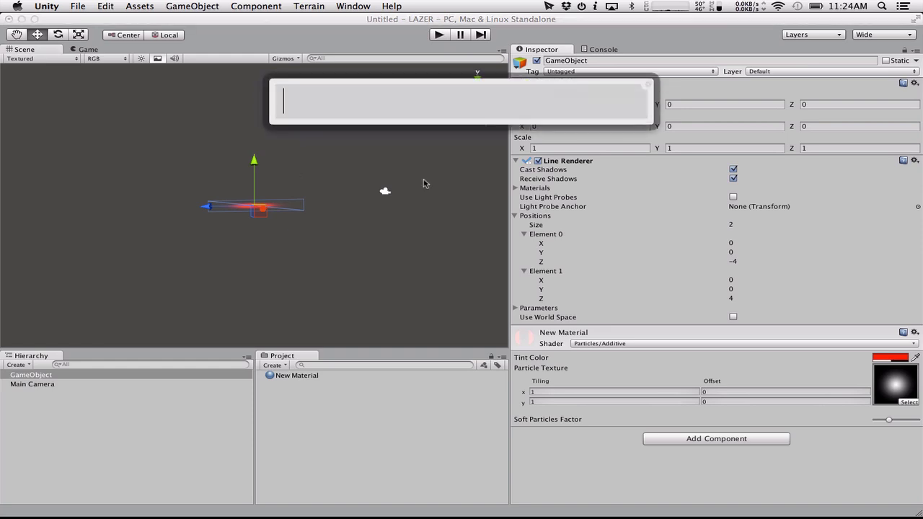
key(Escape)
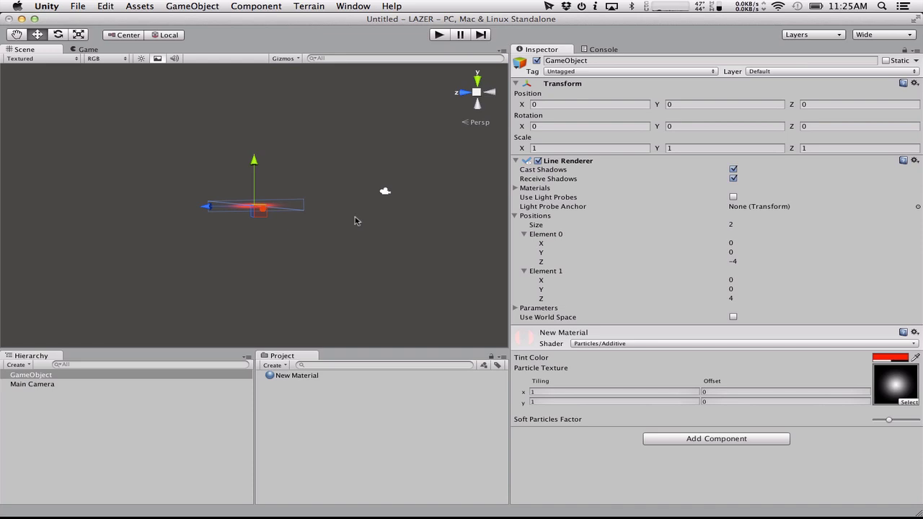
click(904, 358)
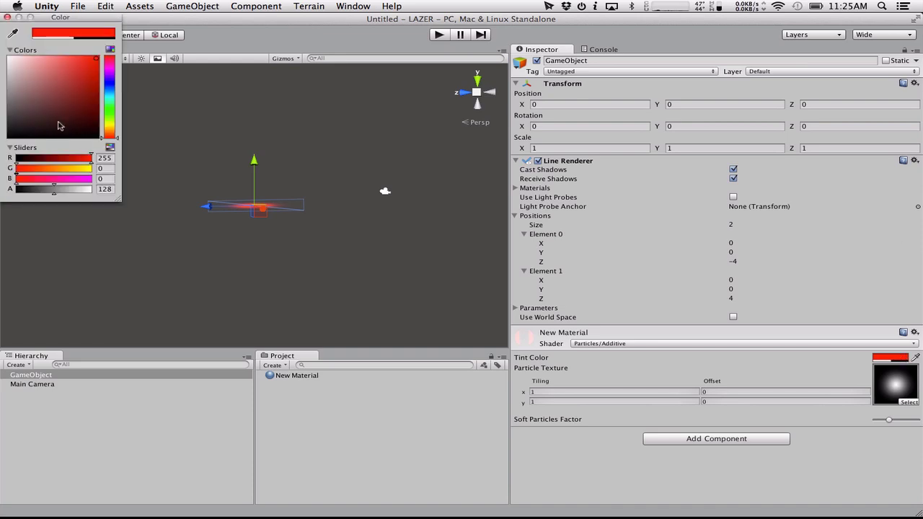
drag(9, 92, 6, 13)
click(7, 16)
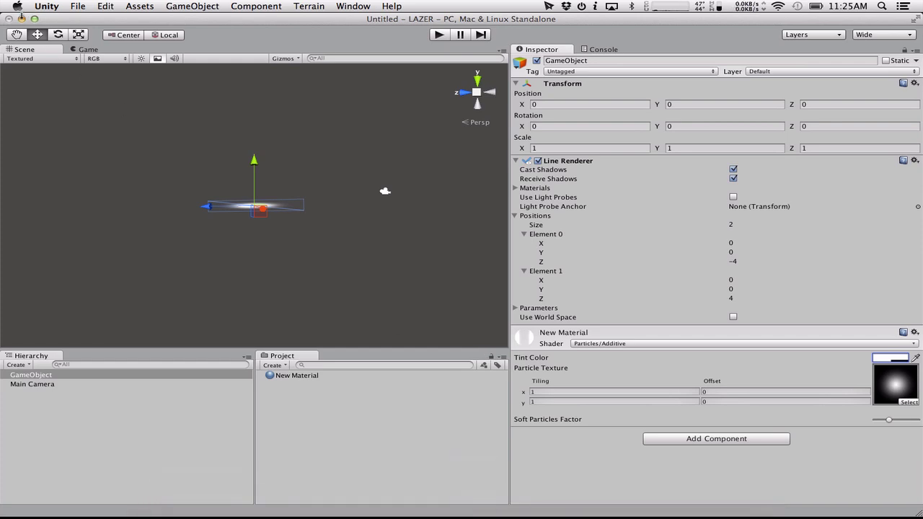
Launch Pixelmator from the app launcher.
key(alt+space)
text(pi)
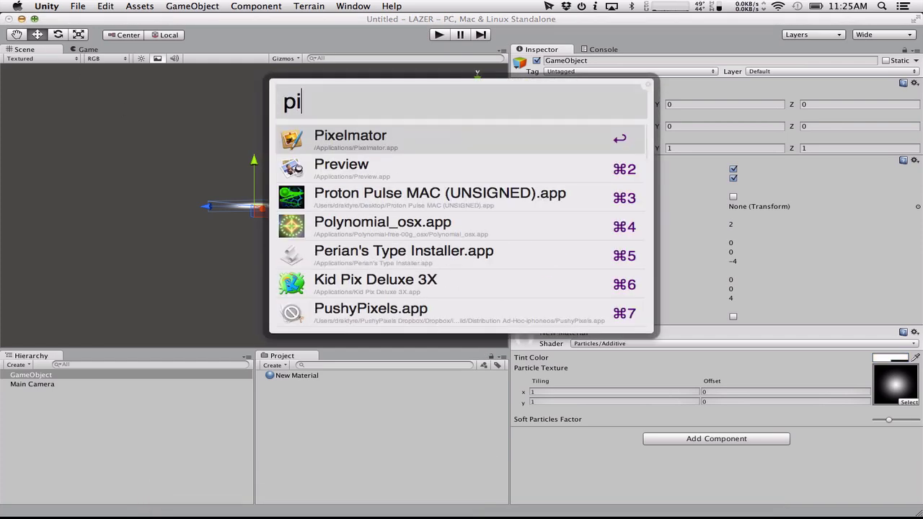
key(Return)
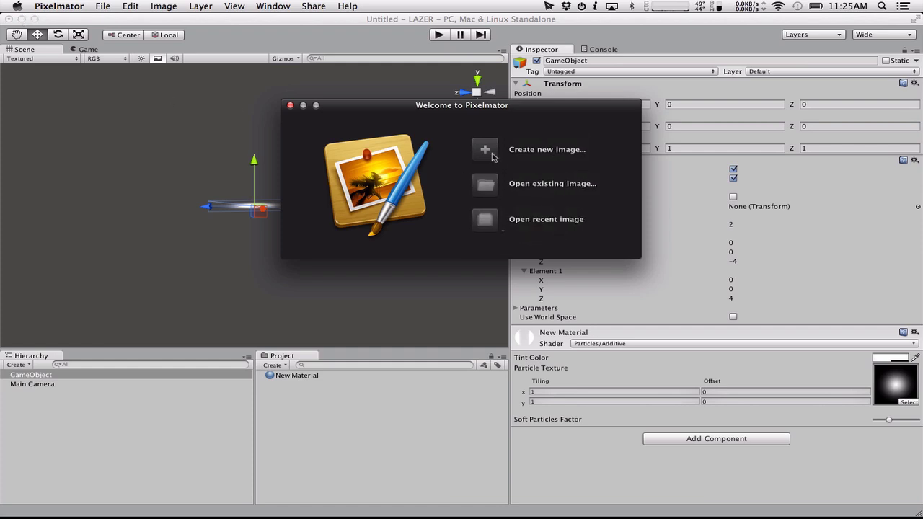
Create a new 32 × 32 pixel image and zoom the canvas to 800%.
click(485, 150)
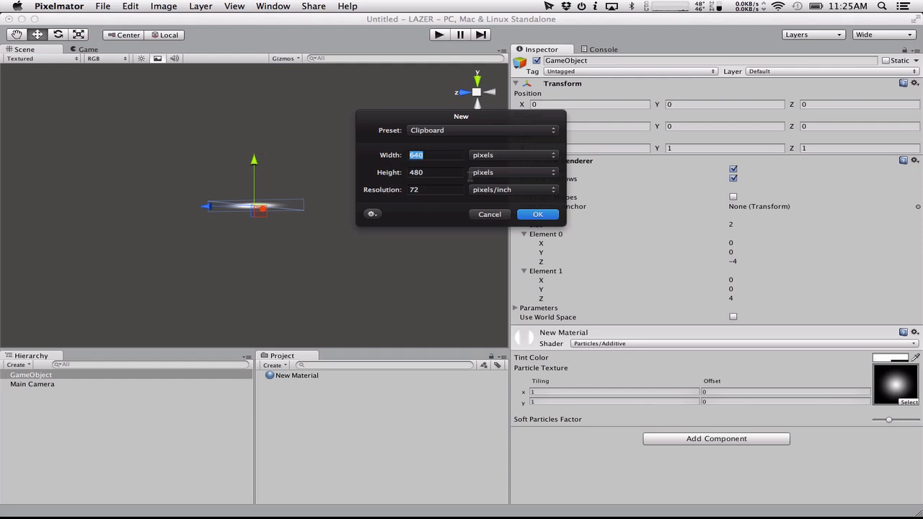
text(32)
key(Tab)
text(3)
click(540, 216)
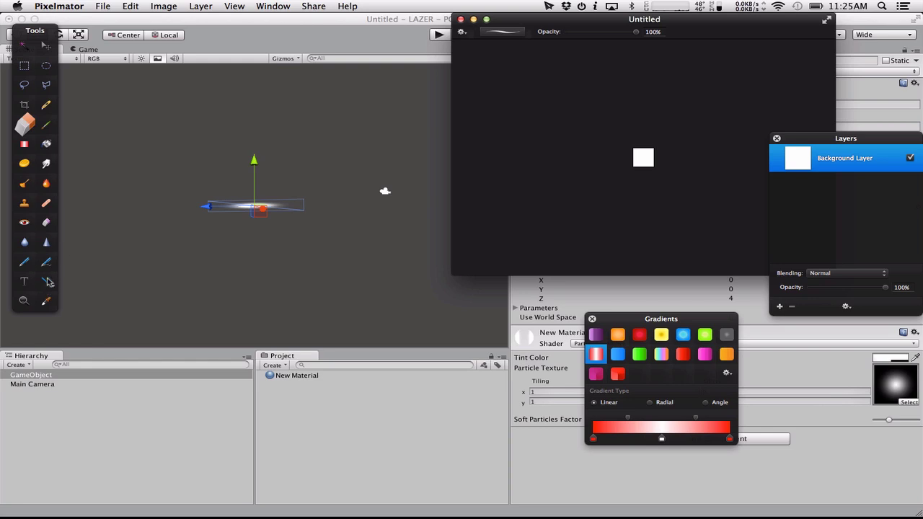
click(23, 301)
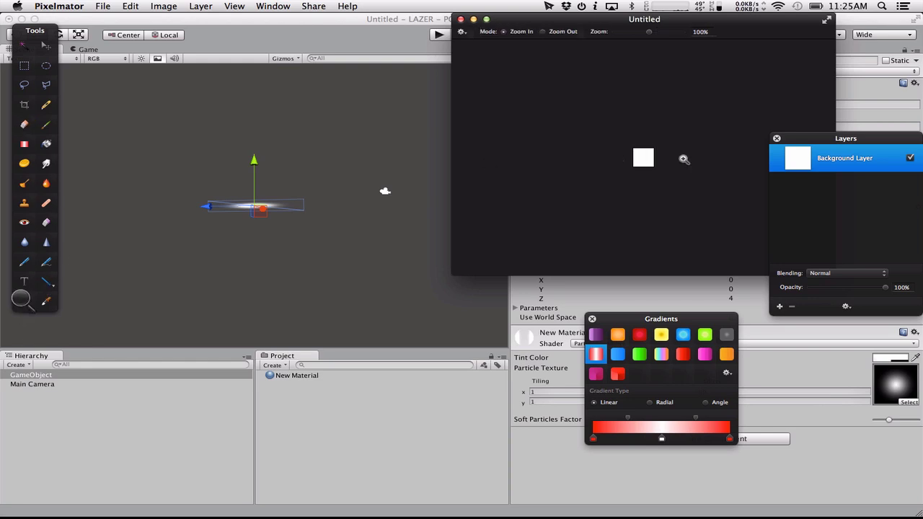
click(646, 159)
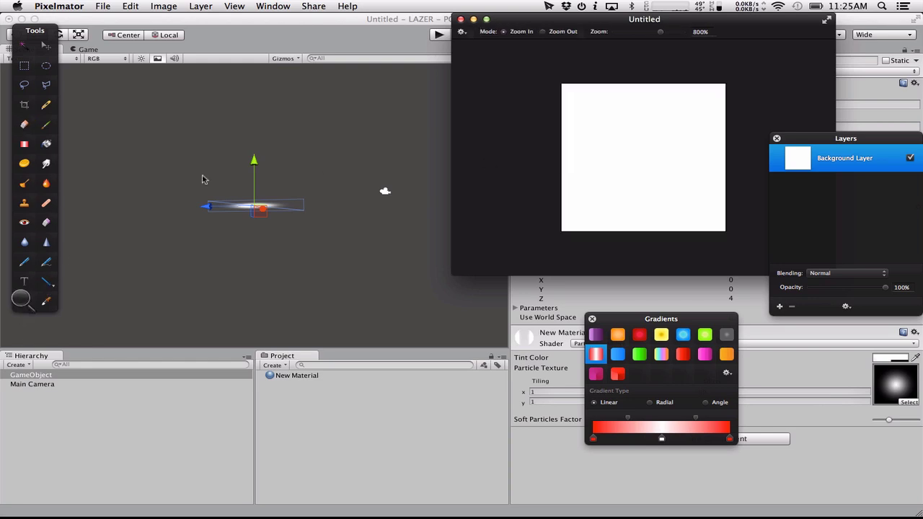
Fill the canvas with a red-white-red gradient drawn top to bottom.
click(22, 146)
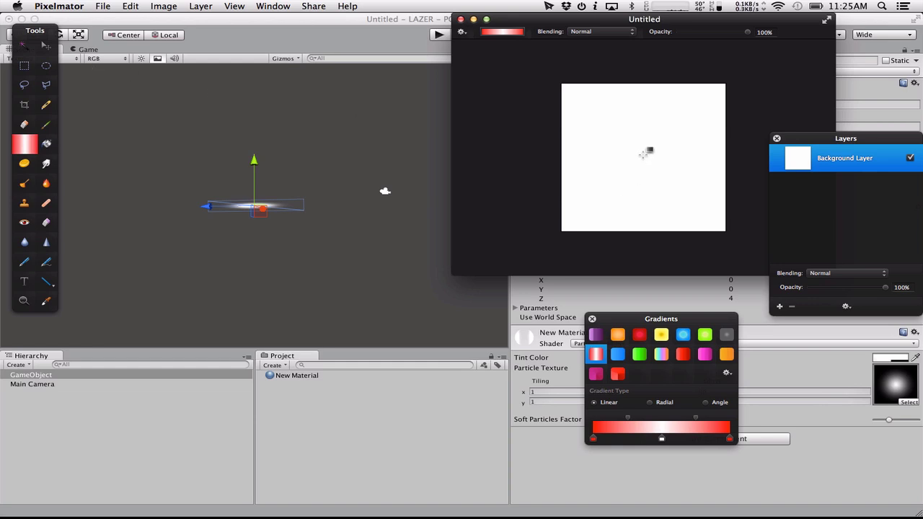
drag(639, 157, 651, 212)
key(super+z)
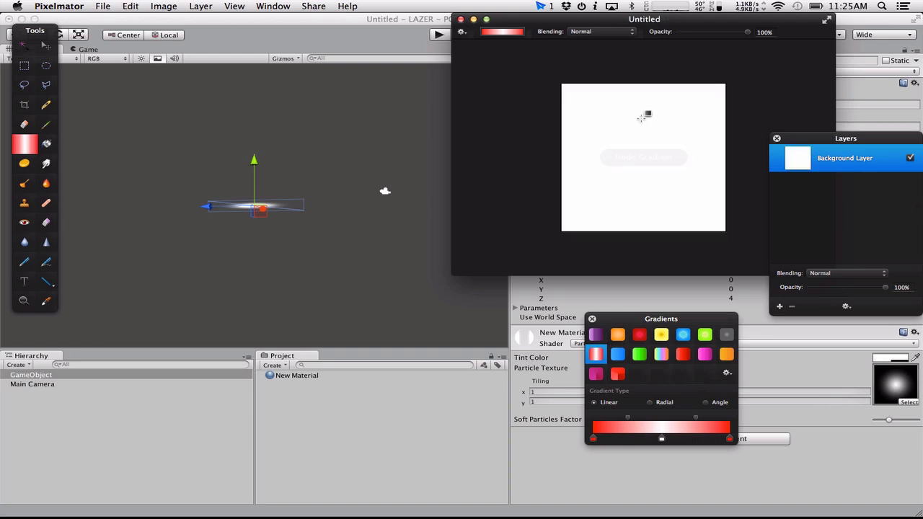
drag(639, 121, 641, 195)
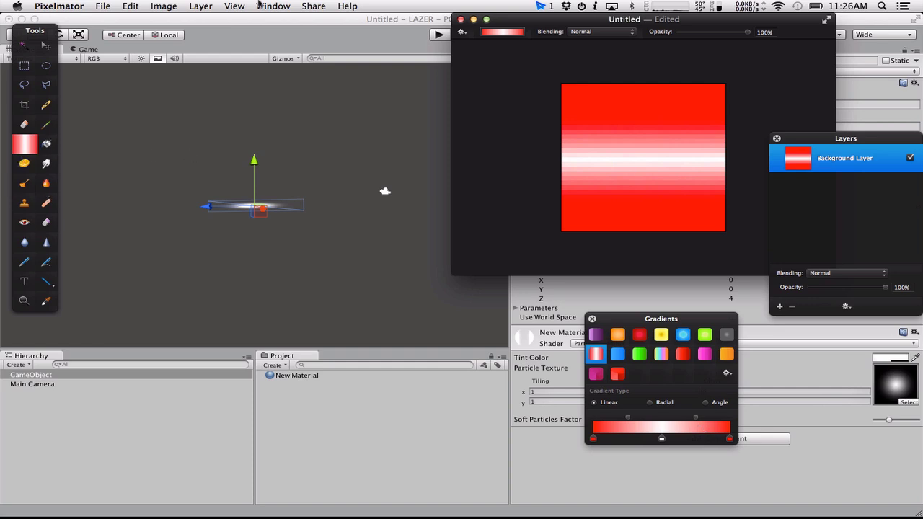
Save a PNG copy of the image as LAZER.png on the Desktop.
click(59, 6)
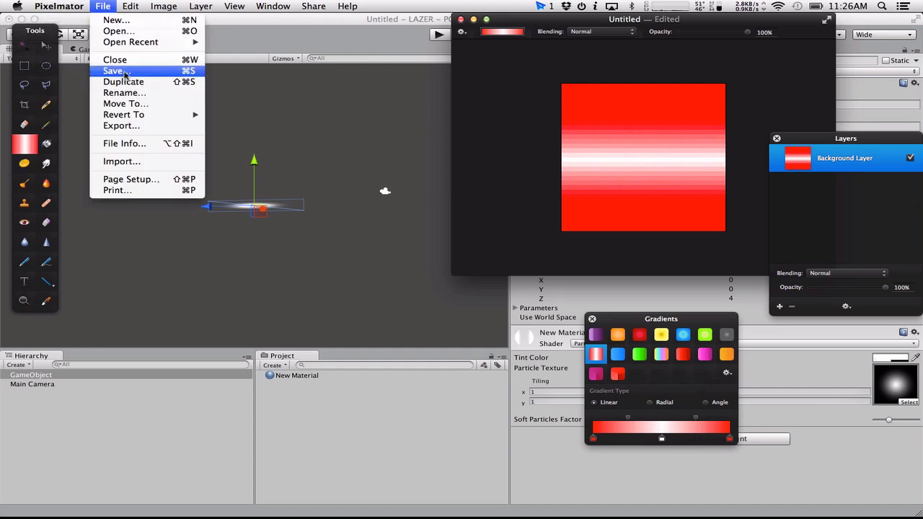
click(123, 75)
click(552, 233)
click(659, 233)
click(615, 168)
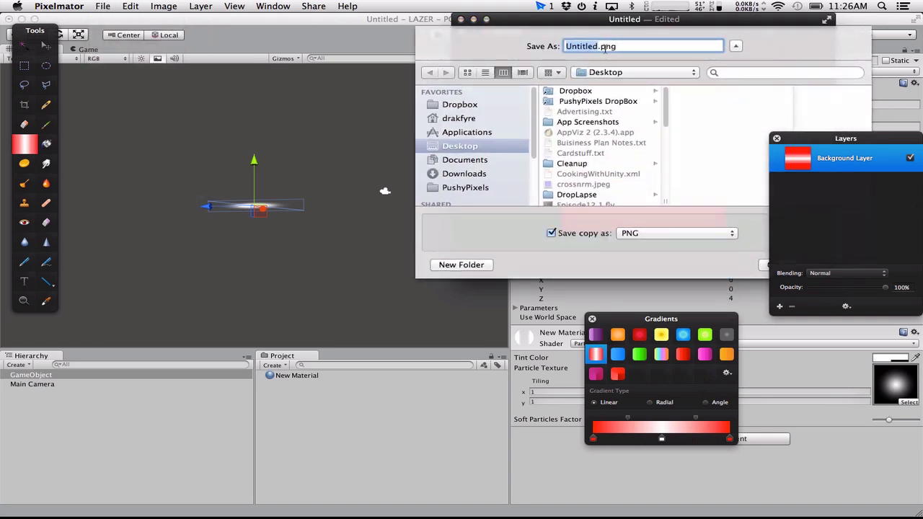
text(LAZER)
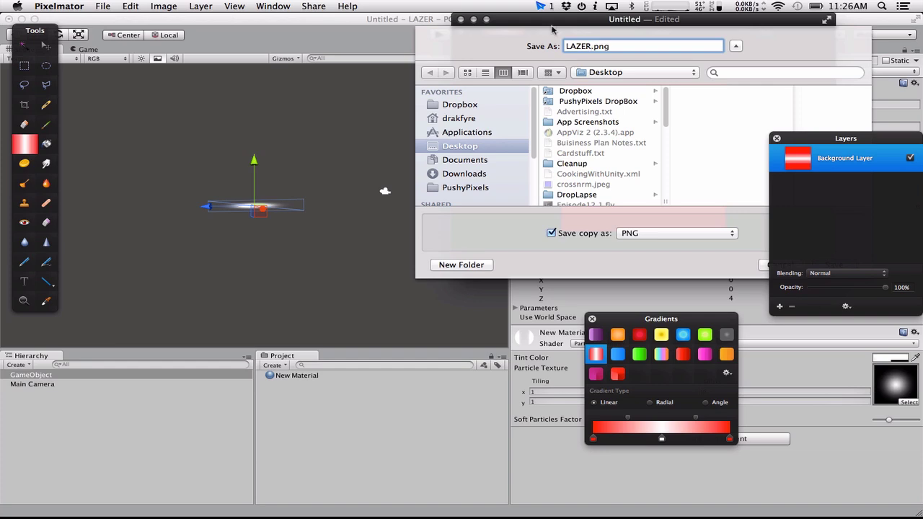
key(Return)
Import LAZER.png from the desktop and check the generated LAZER material in the Materials folder.
click(241, 29)
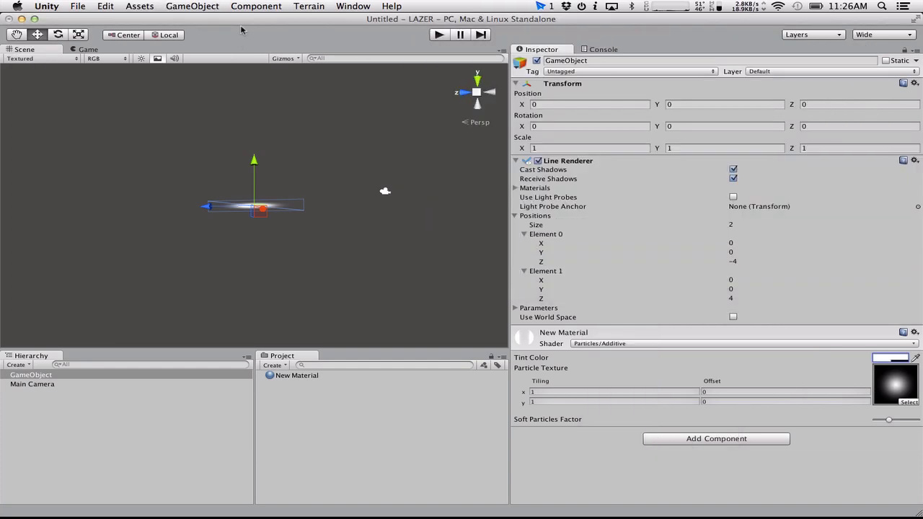
key(F11)
drag(687, 223, 235, 210)
key(F11)
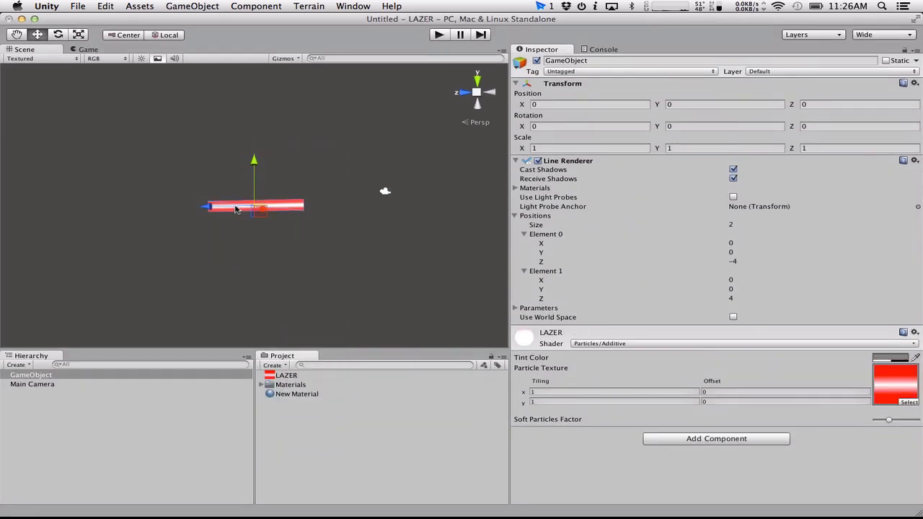
click(284, 394)
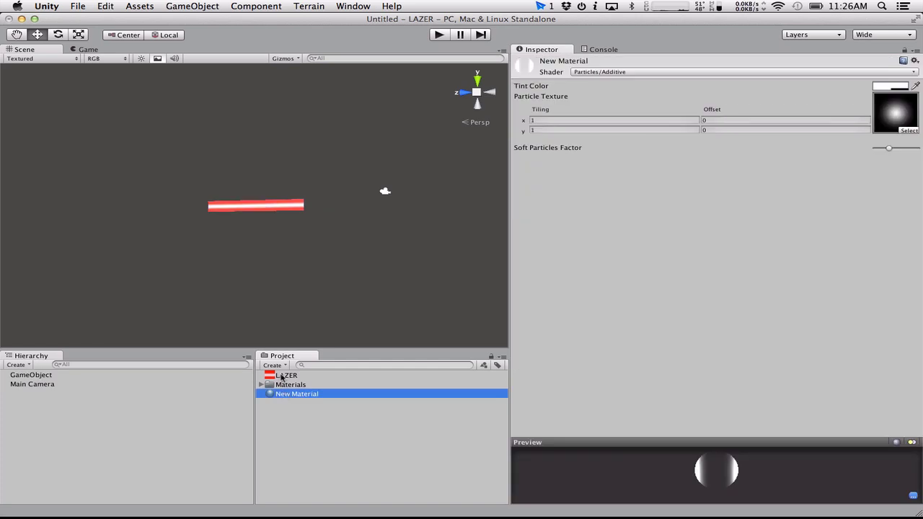
click(286, 379)
click(261, 385)
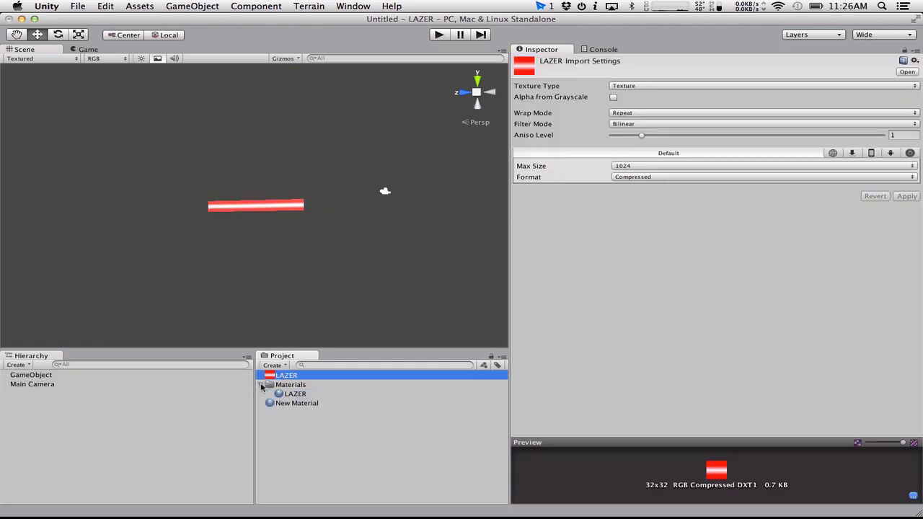
click(294, 395)
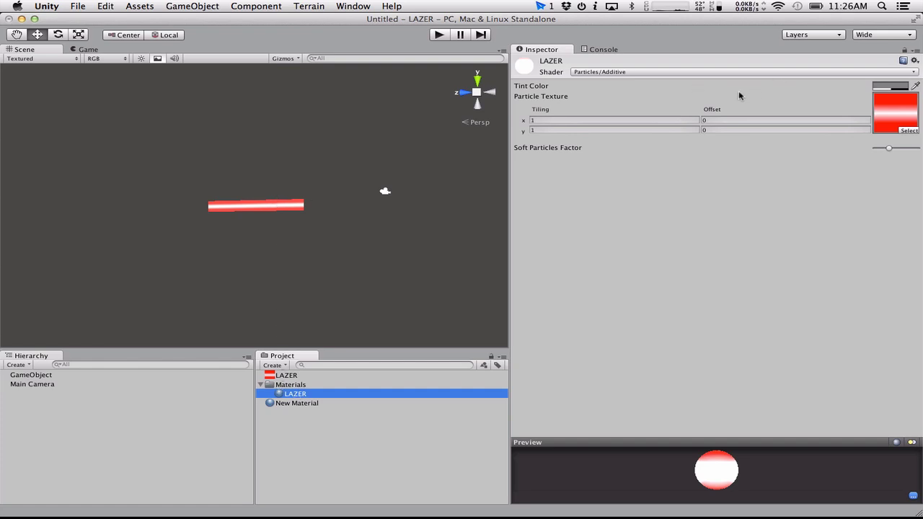
Inspect the red-and-white laser from several angles in the Scene view, undoing an accidental Z move.
click(246, 204)
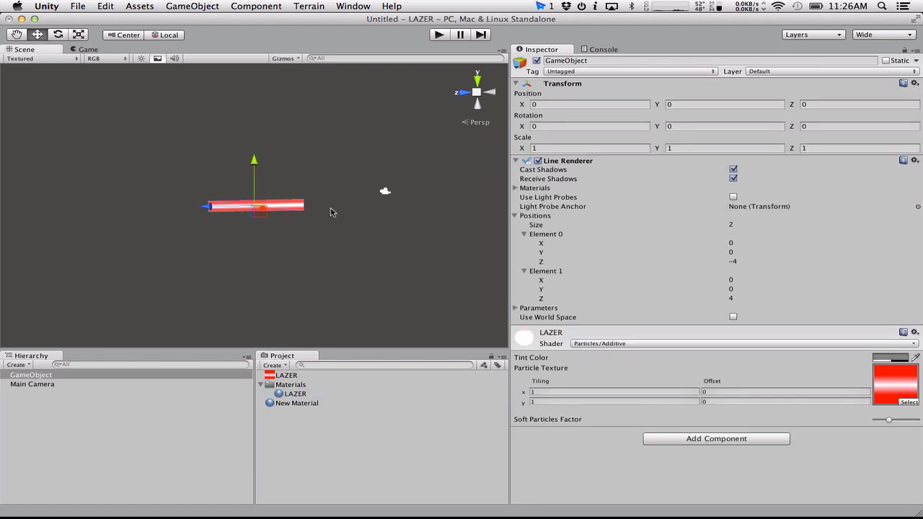
key(alt)
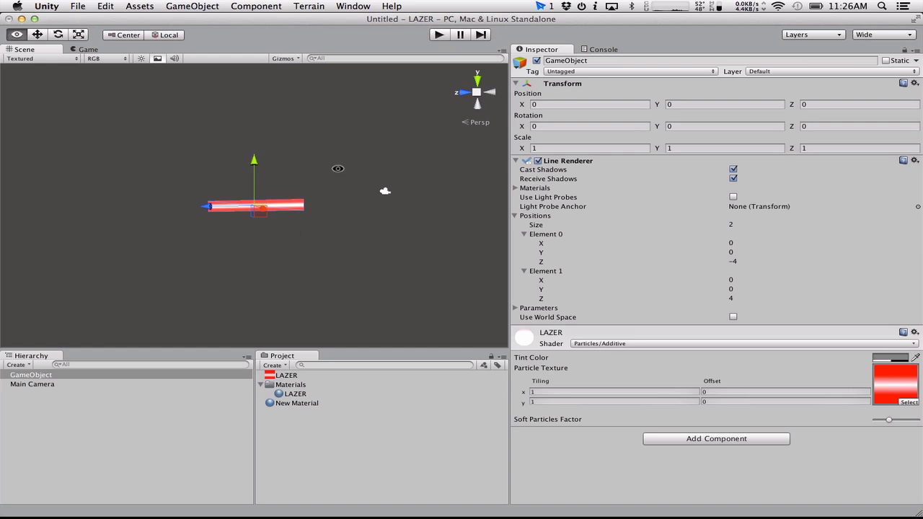
alt+drag(330, 168, 377, 243)
click(261, 250)
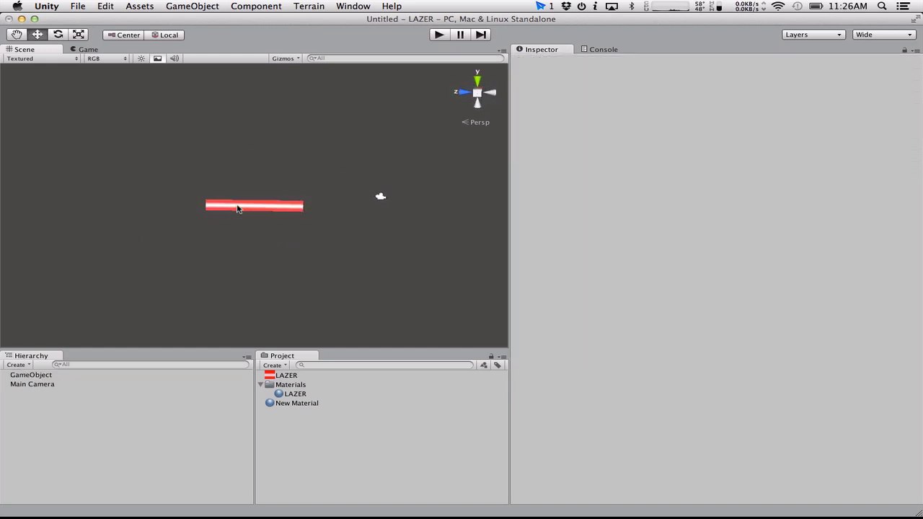
click(238, 209)
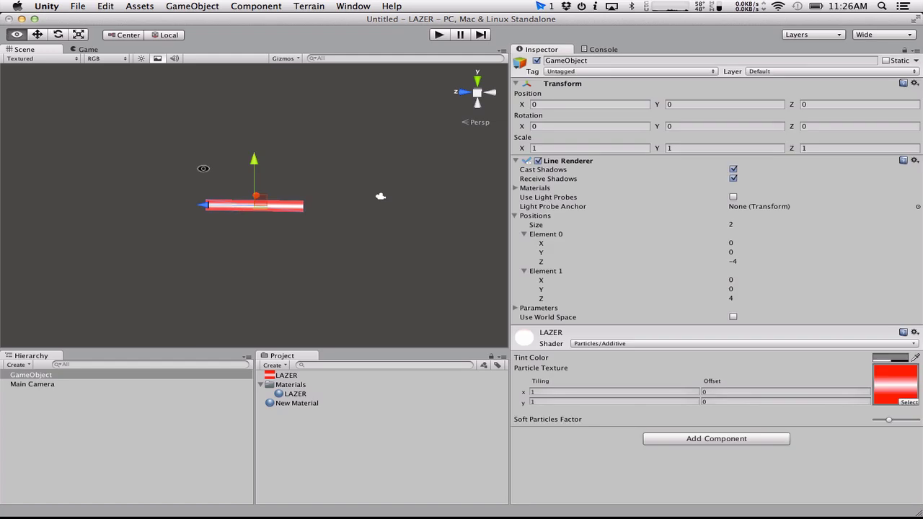
alt+drag(200, 165, 339, 215)
drag(201, 219, 242, 177)
key(super+z)
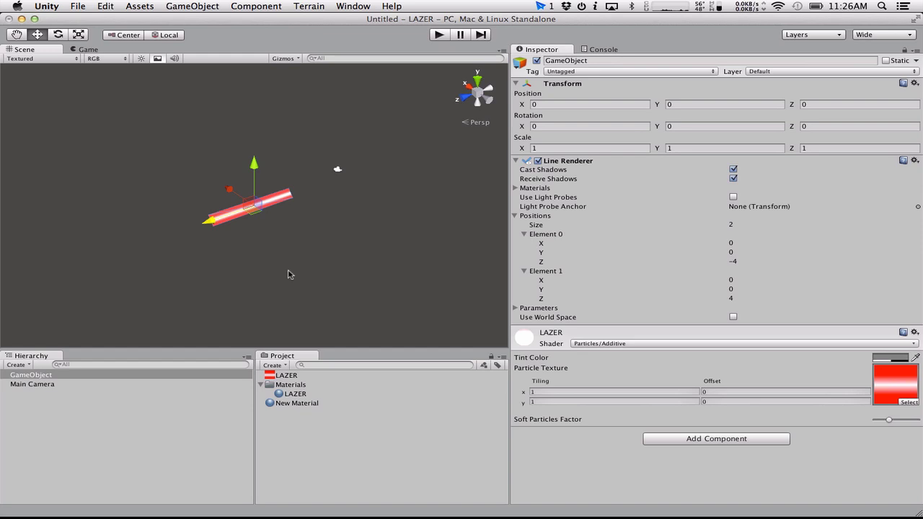
Add a Constant Force component, with its Rigidbody, from Component > Physics.
click(264, 6)
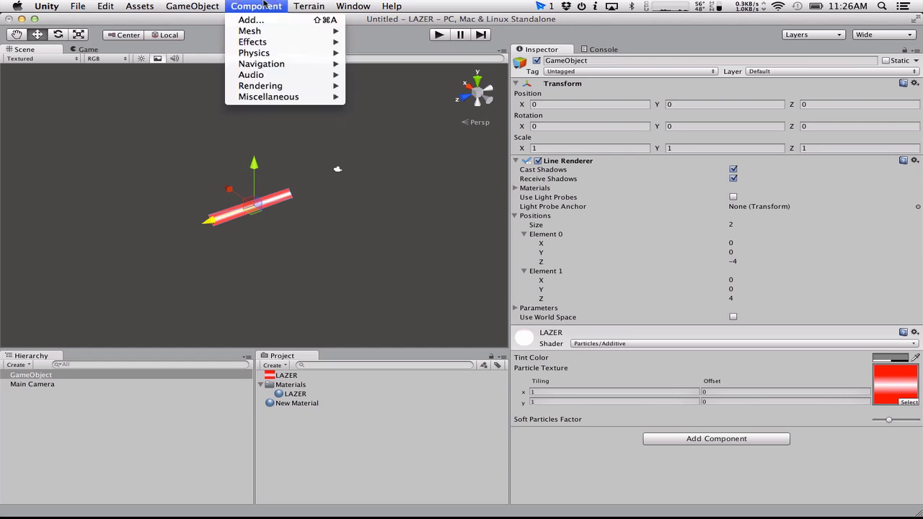
mouse_move(265, 34)
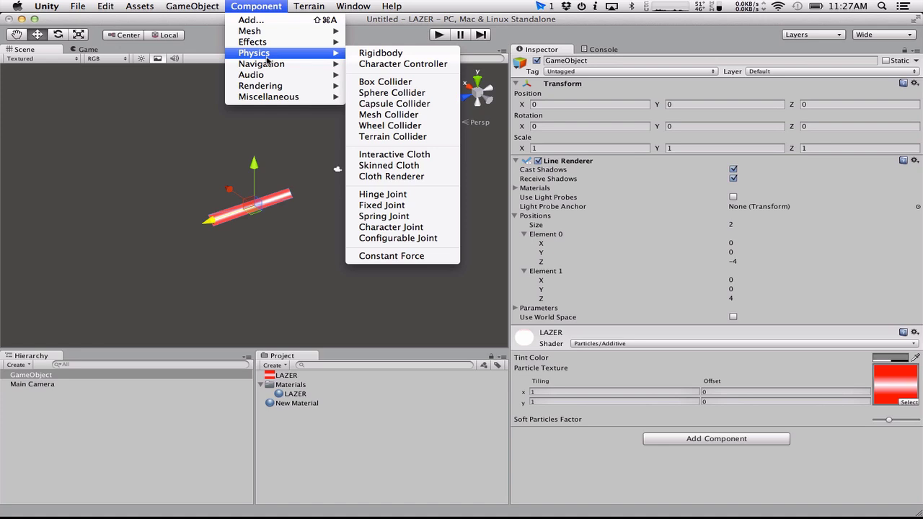
click(417, 256)
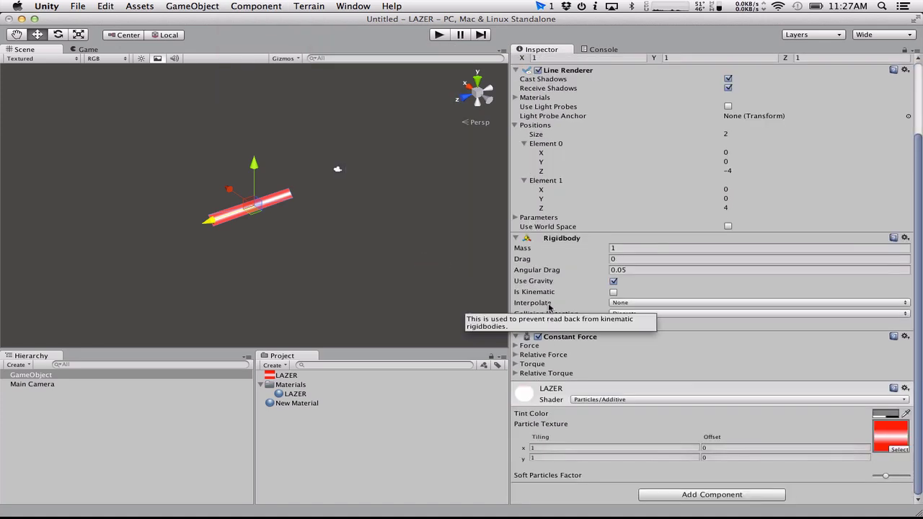
Expand the Force, Torque and Relative Torque foldouts to view their zero values.
click(516, 347)
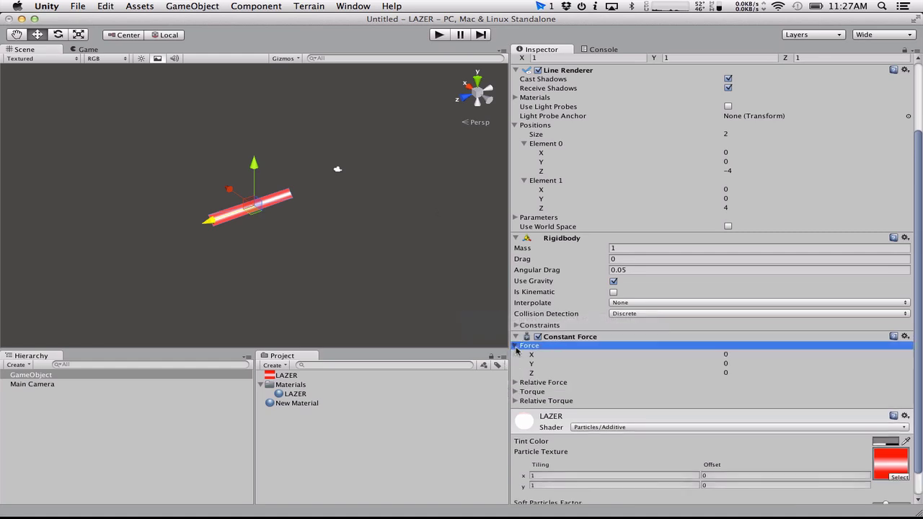
click(515, 347)
click(515, 355)
click(516, 355)
click(516, 364)
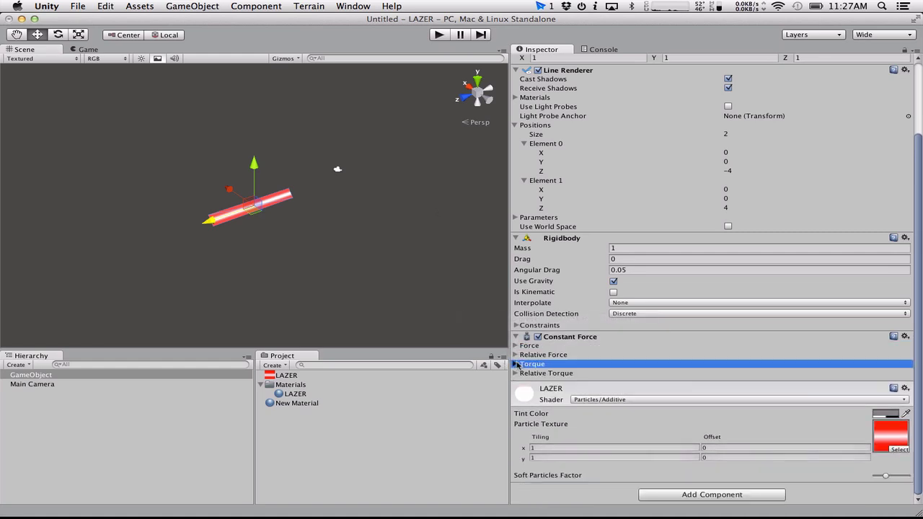
click(515, 401)
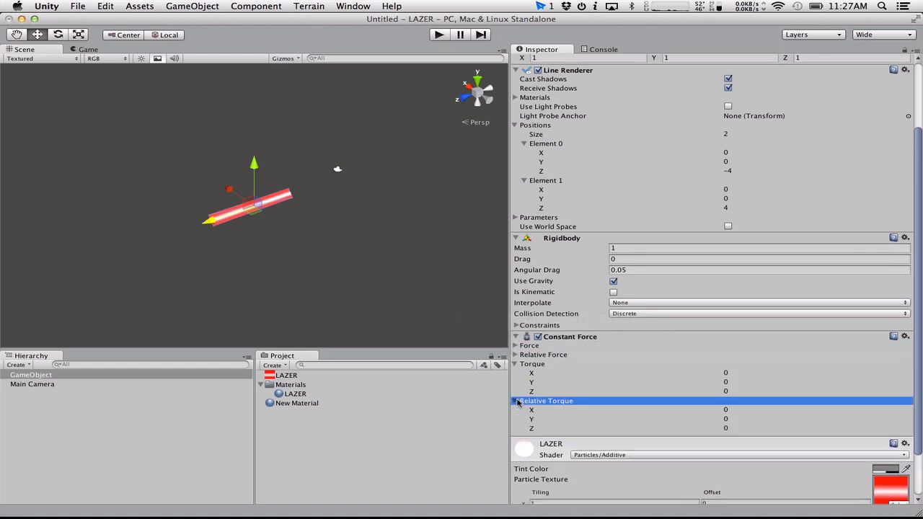
Remove the Constant Force and Rigidbody components through their gear menus.
click(903, 339)
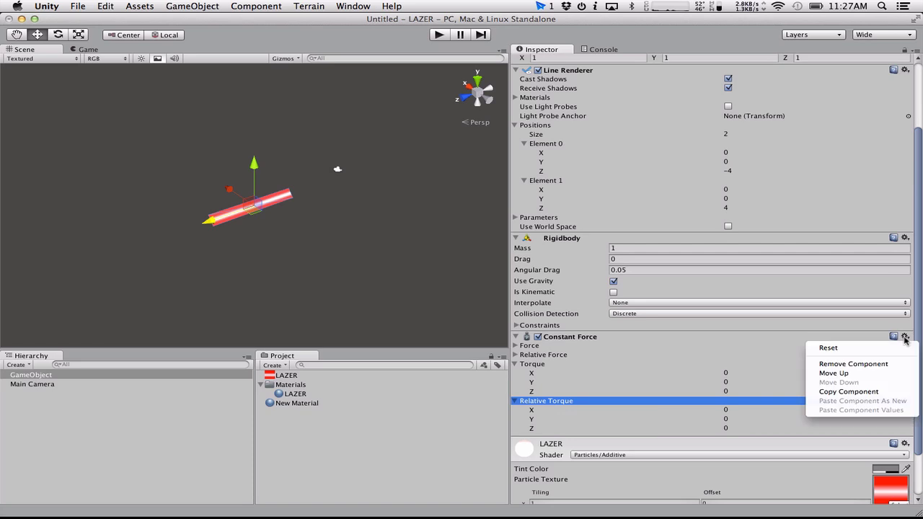
click(880, 365)
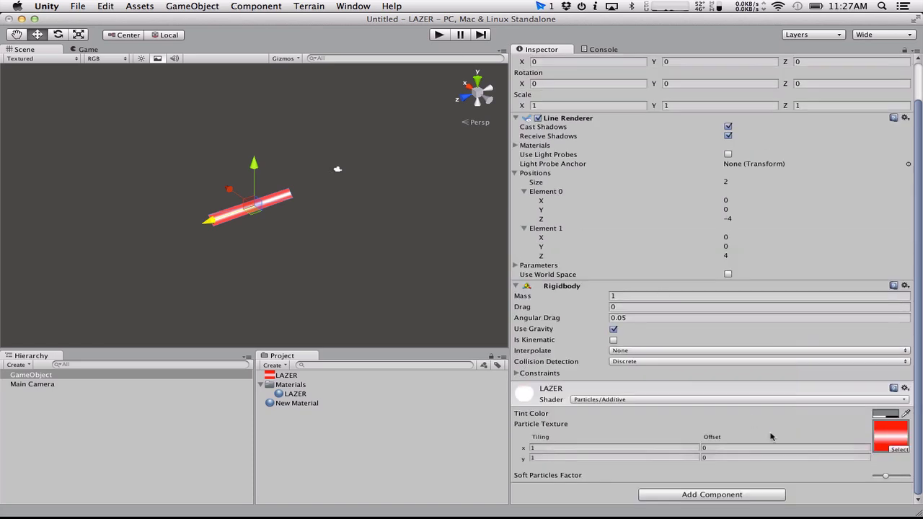
click(905, 285)
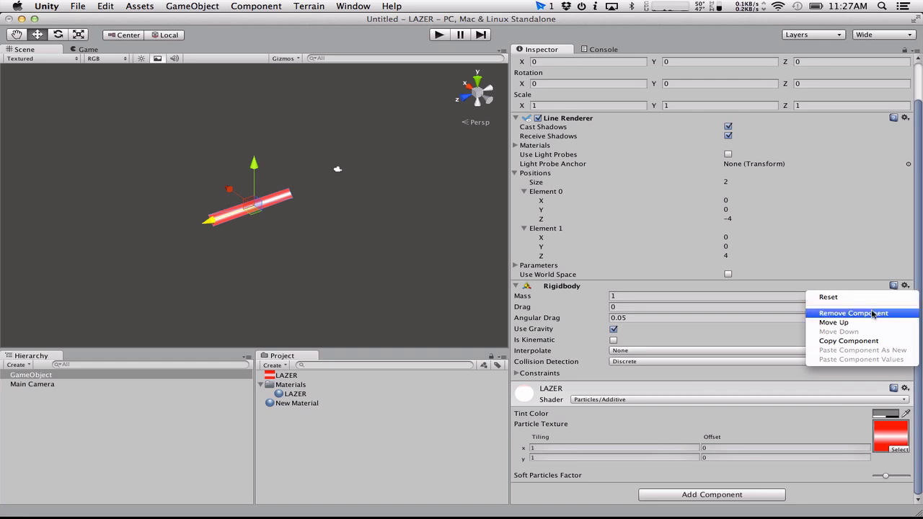
click(874, 314)
click(256, 6)
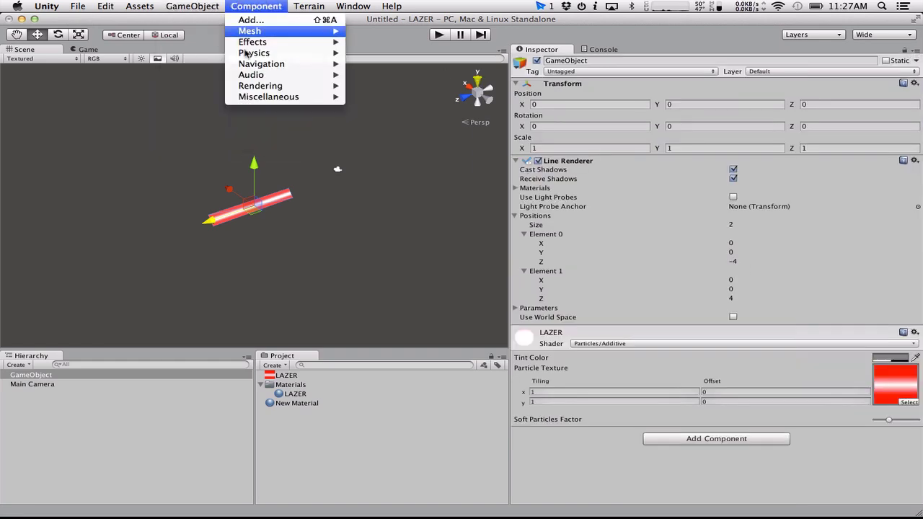
mouse_move(248, 52)
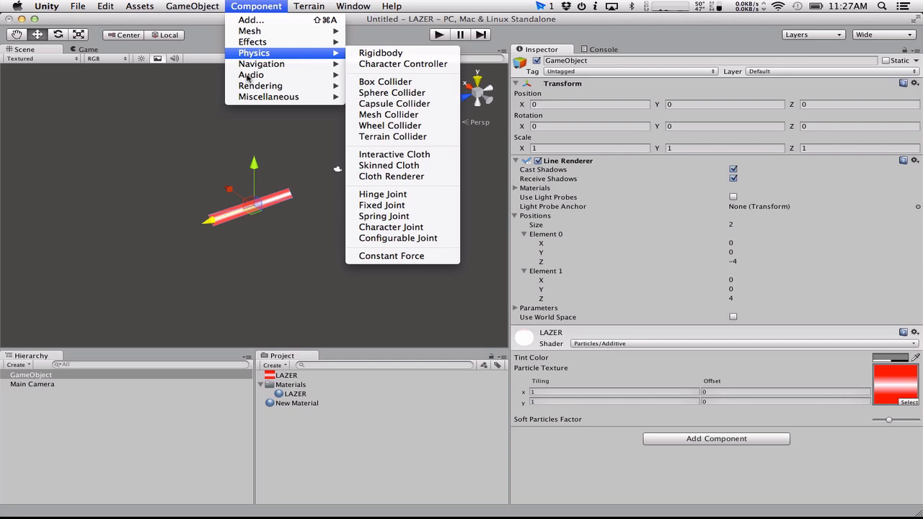
Create a C# script named MoveForward and open it in MonoDevelop.
click(226, 291)
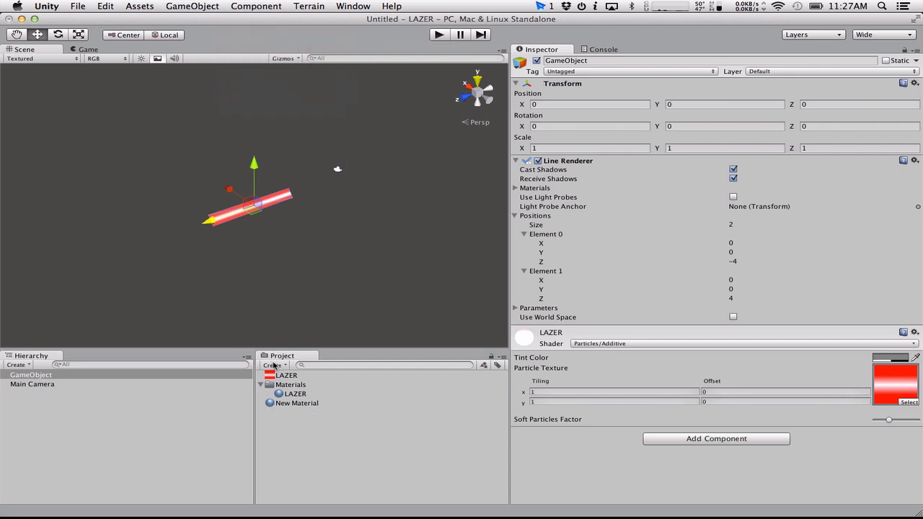
click(273, 365)
click(296, 403)
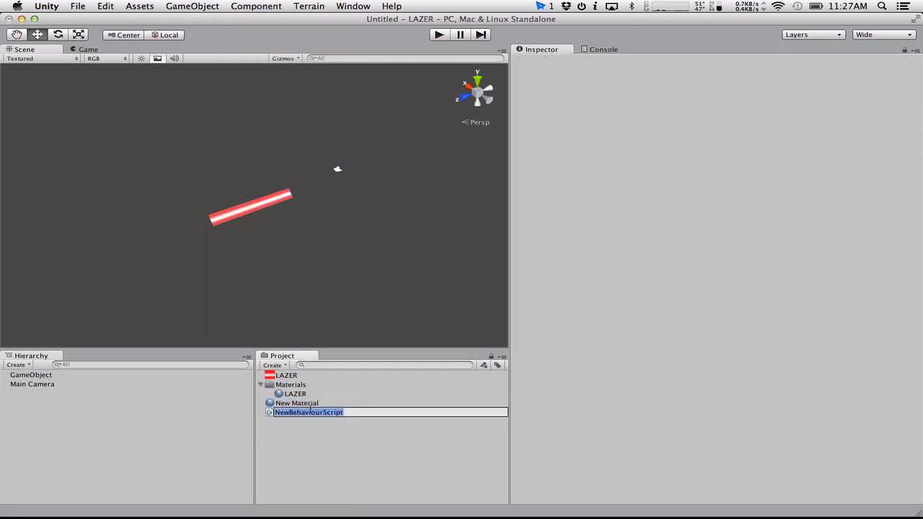
text(L)
text(Move)
text(Forward)
key(Return)
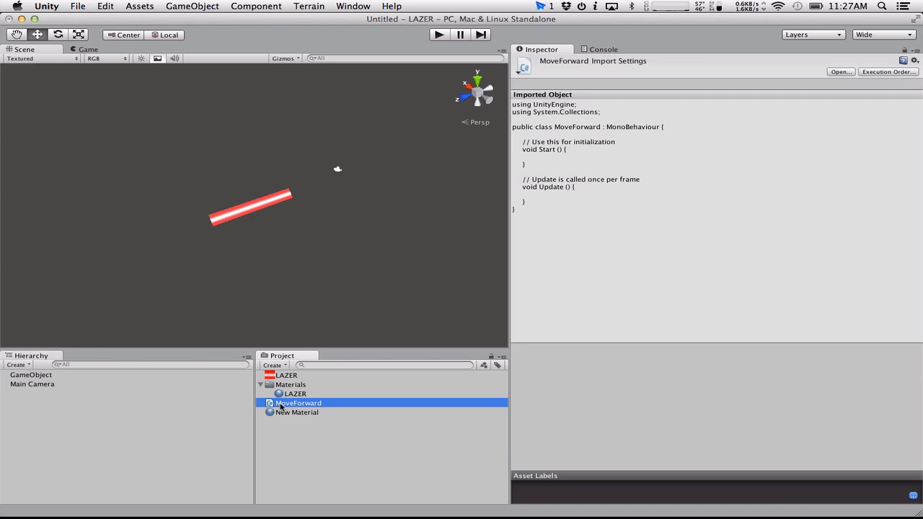
double_click(281, 406)
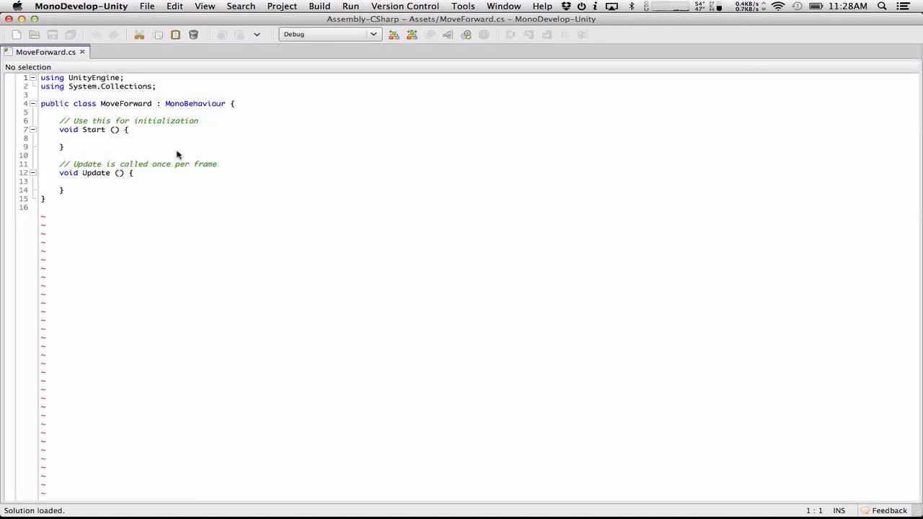
Move the opening braces of Start() and Update() onto their own lines.
click(122, 129)
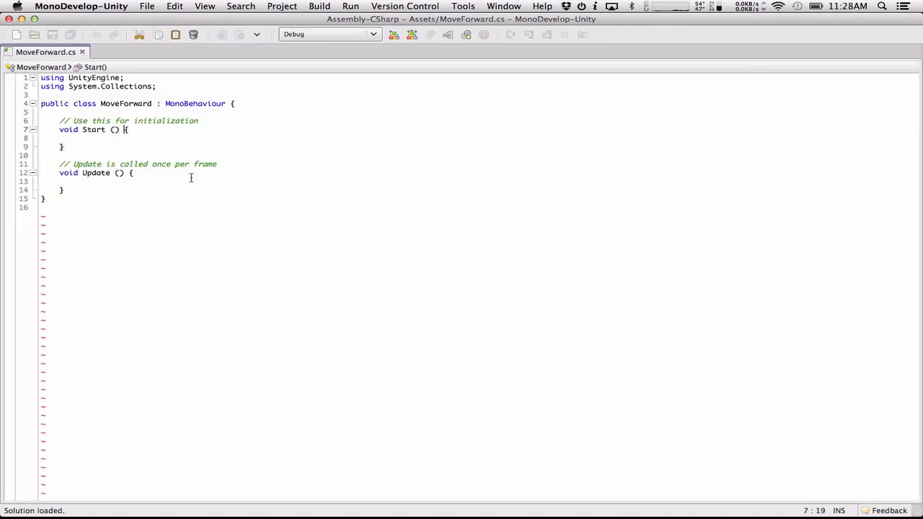
key(Return)
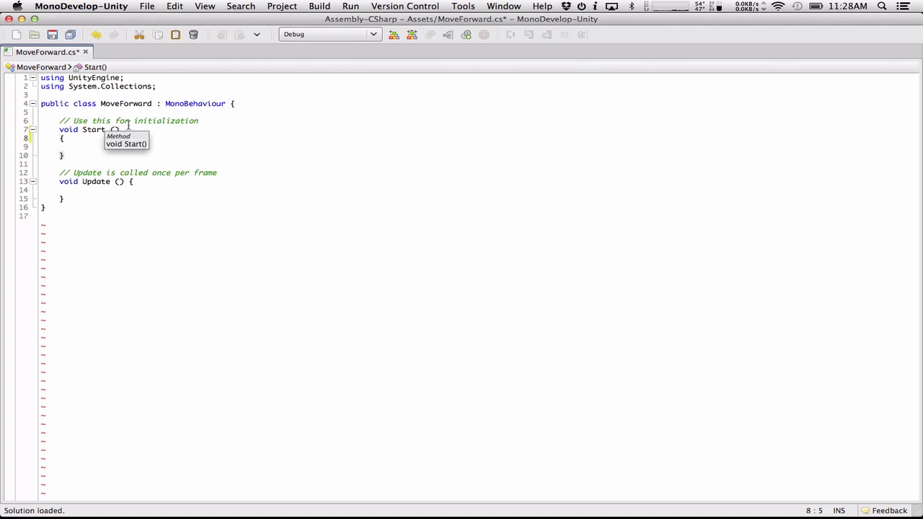
click(115, 147)
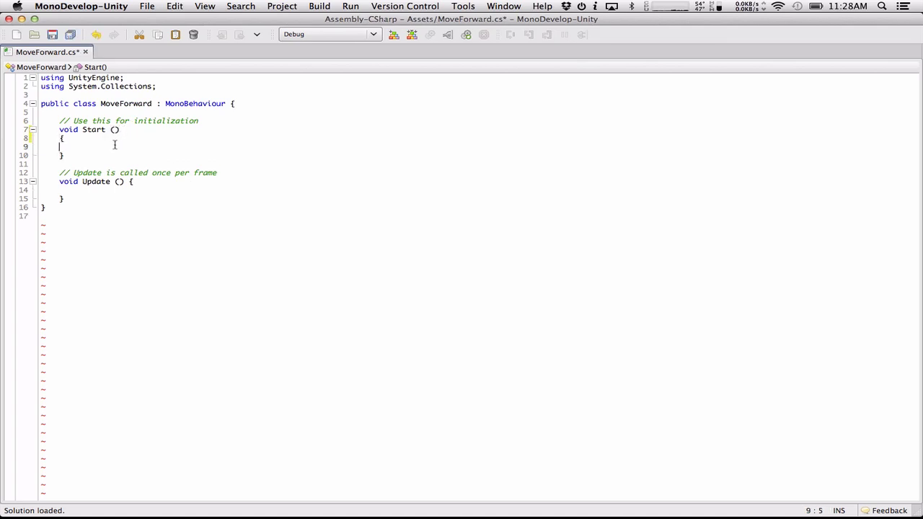
click(127, 181)
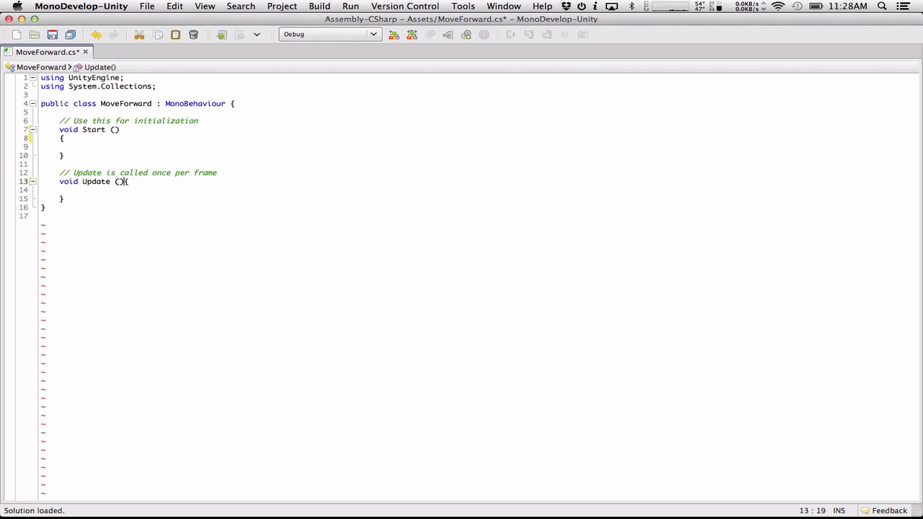
key(Return)
Begin the Update statement 'transform.position +=' using autocomplete.
click(120, 199)
text(transform)
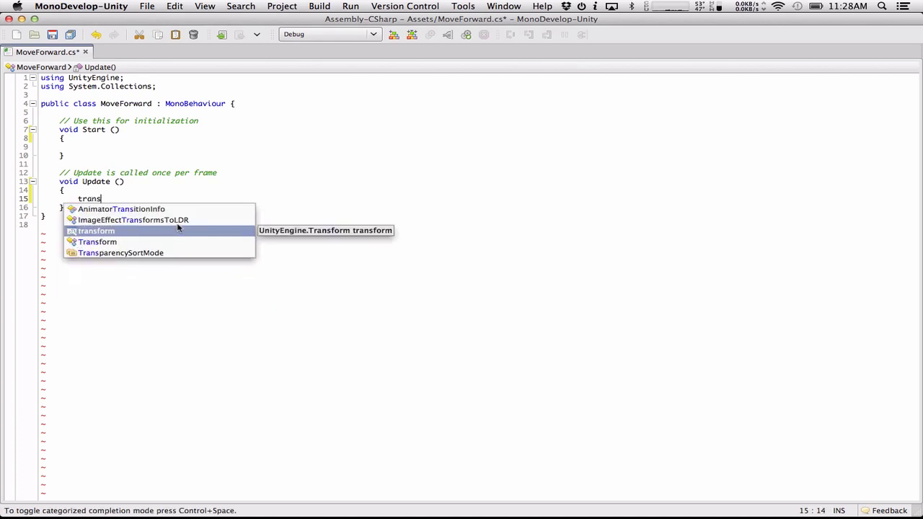
key(Escape)
text(.)
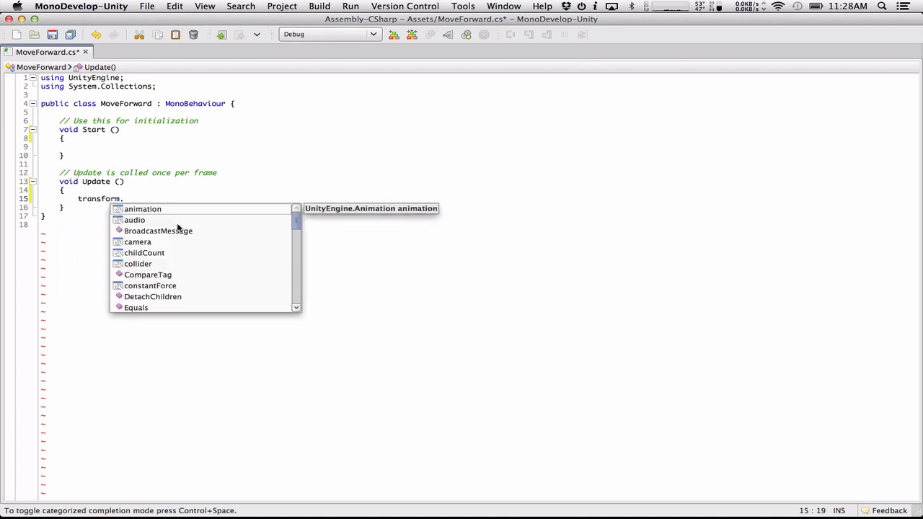
text(po)
key(Return)
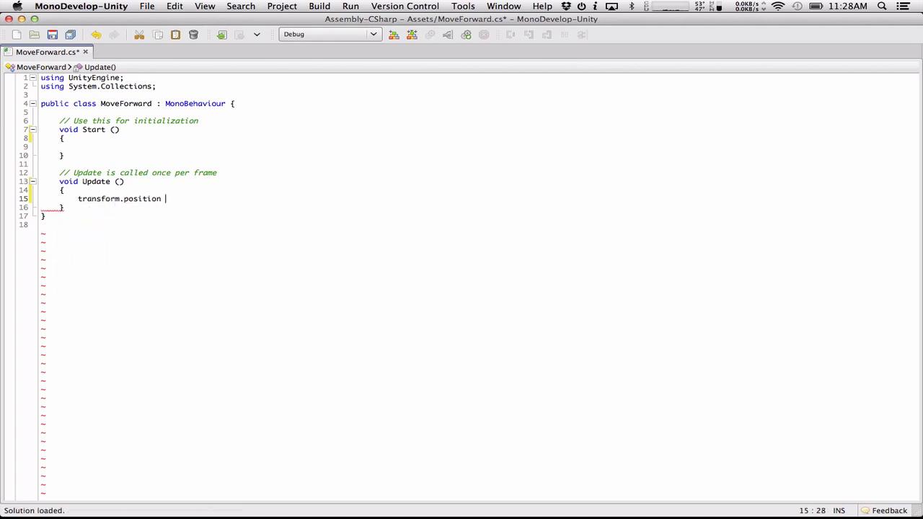
text(+=)
Declare 'public float speed = 1.0f;' at the top of the MoveForward class.
click(258, 103)
key(Return)
key(Return)
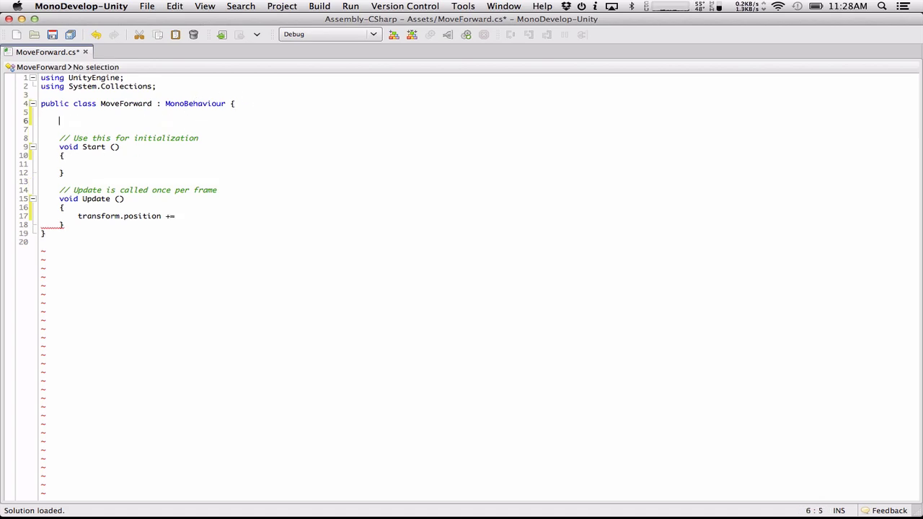
text(public float speed;)
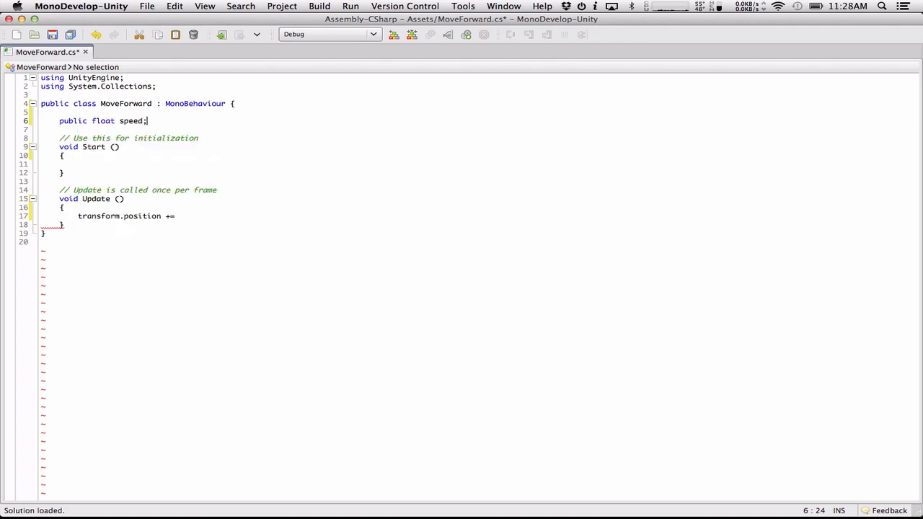
key(Left)
key(BackSpace)
text(= 1.0f)
Complete the line with transform.forward*speeed*Time.deltaTime; and save the script.
click(222, 214)
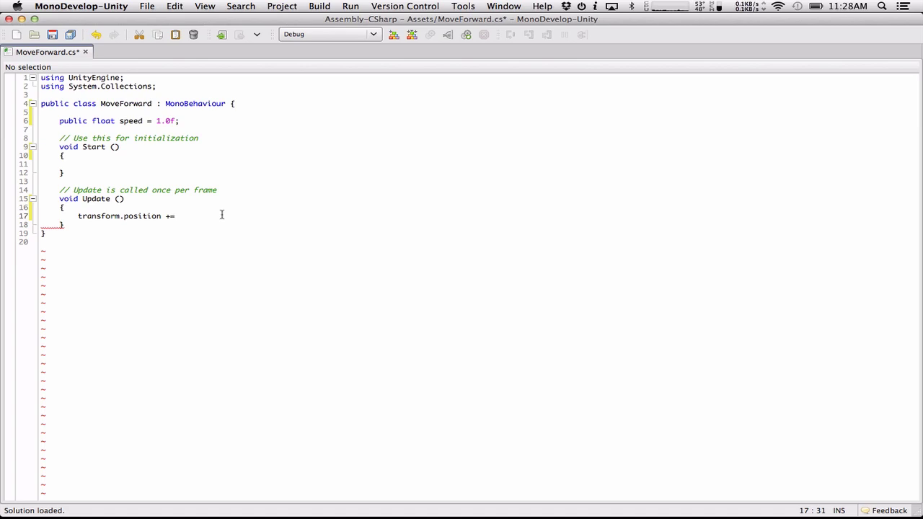
text(Transform.)
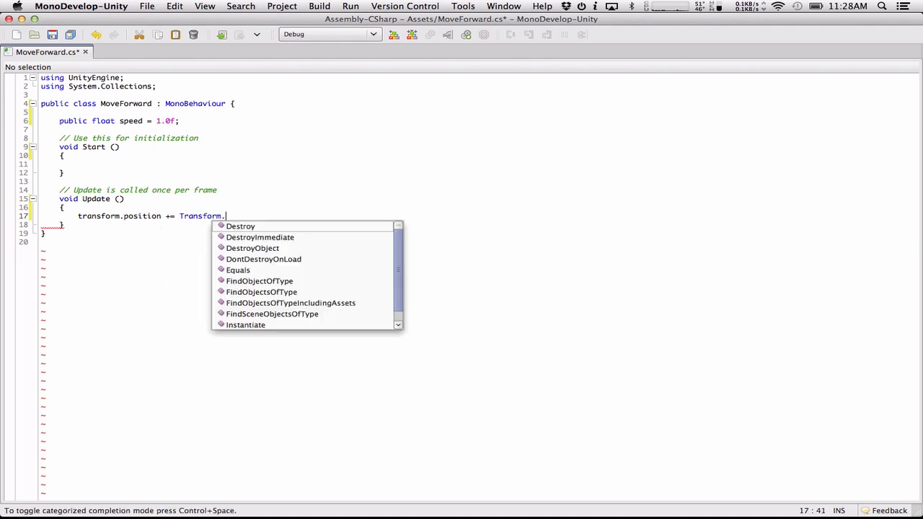
key(BackSpace)
key(BackSpace)
key(BackSpace)
key(BackSpace)
key(BackSpace)
key(BackSpace)
key(BackSpace)
key(BackSpace)
key(BackSpace)
key(BackSpace)
text(transform.forwar)
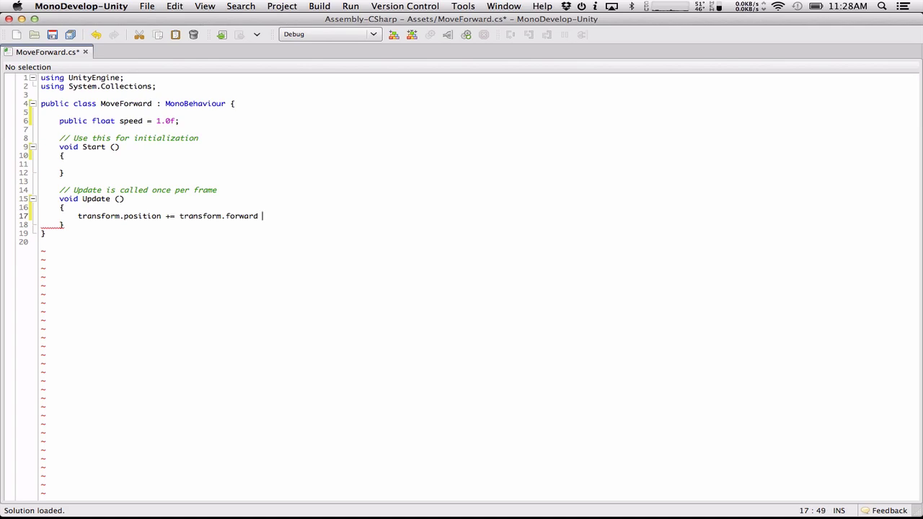
text(d*speeed*Time.deltaTime;)
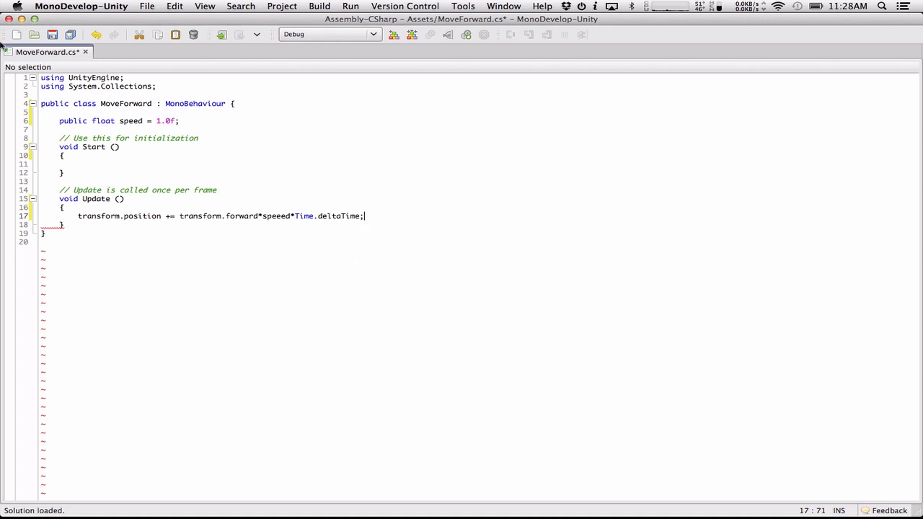
key(super+s)
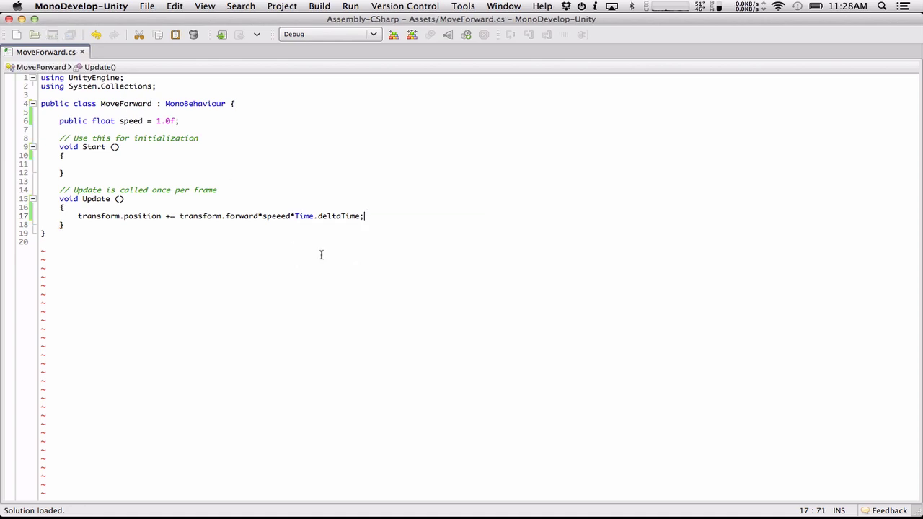
key(super+Tab)
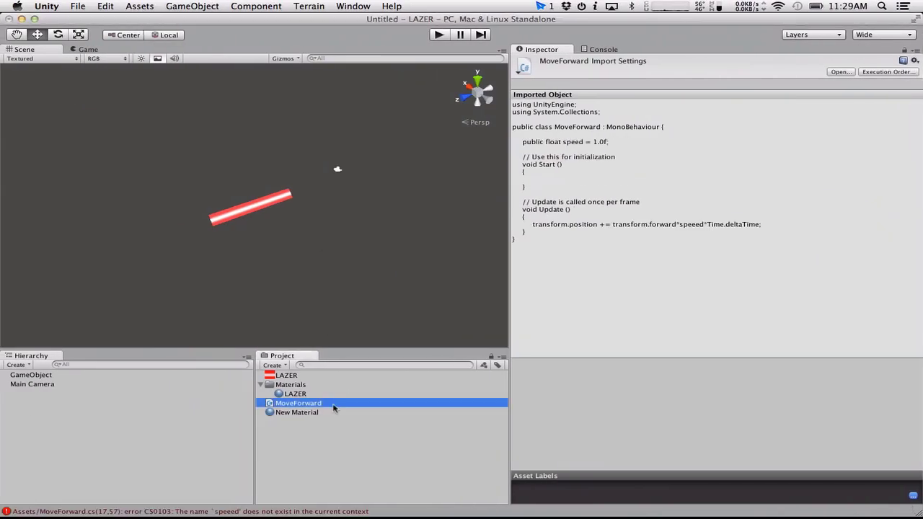
Fix the 'speeed' typo to 'speed', save, and return to Unity.
double_click(299, 512)
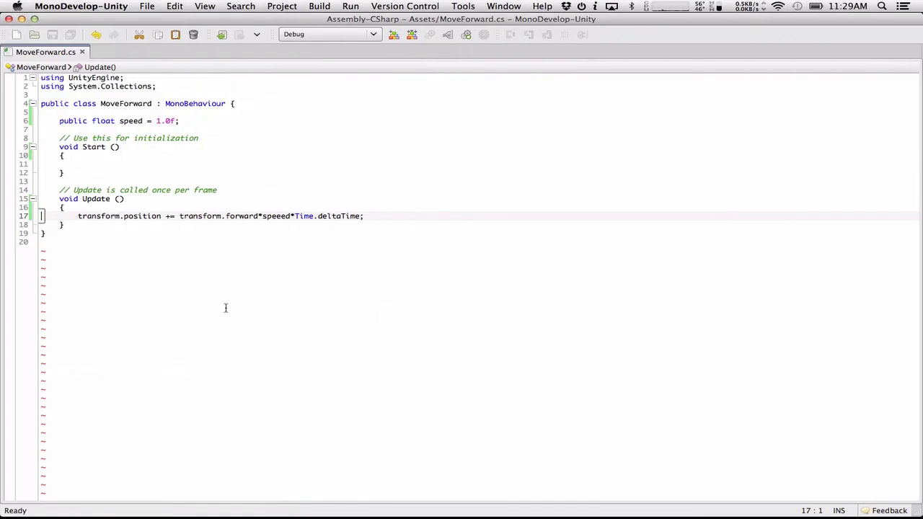
click(281, 216)
key(BackSpace)
click(52, 34)
key(super+Tab)
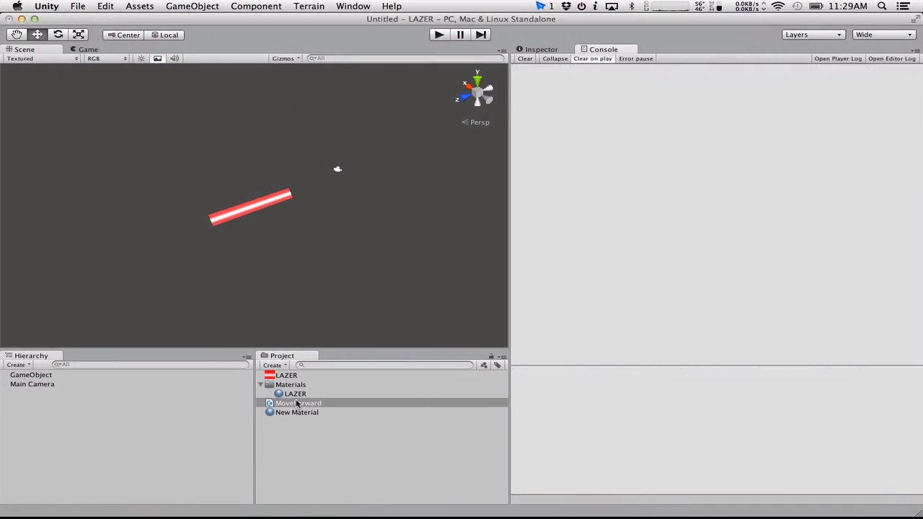
Attach the MoveForward script to GameObject and do a quick play-mode test.
click(297, 405)
drag(297, 404, 62, 379)
click(439, 34)
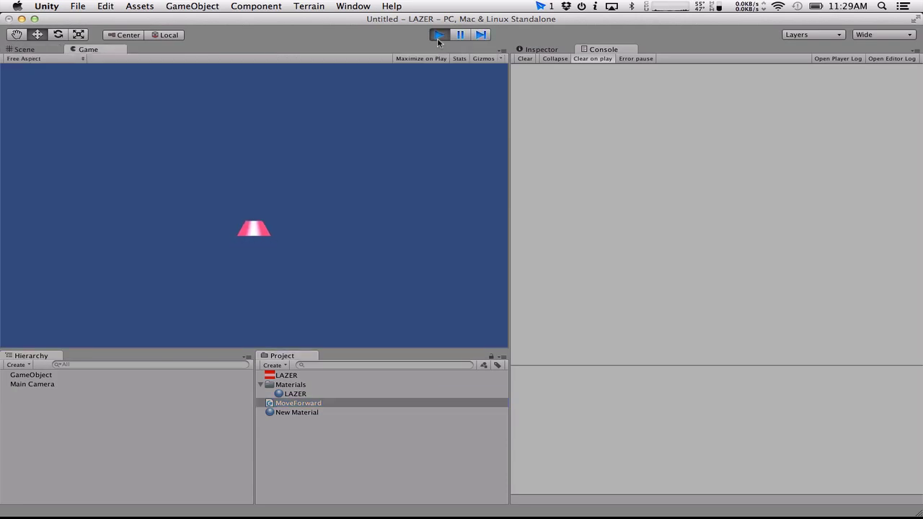
click(439, 36)
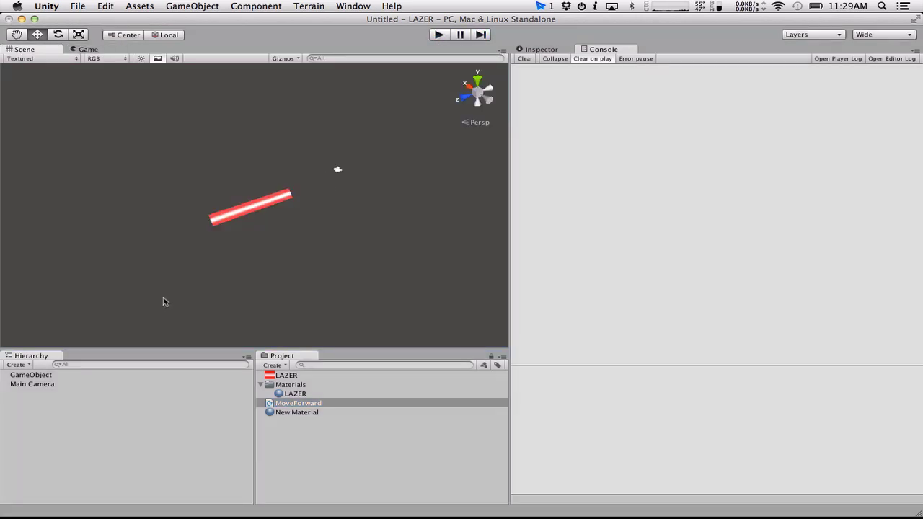
Shift the laser left along X and run the scene again.
click(264, 208)
alt+drag(346, 225, 239, 211)
drag(299, 207, 210, 203)
click(436, 35)
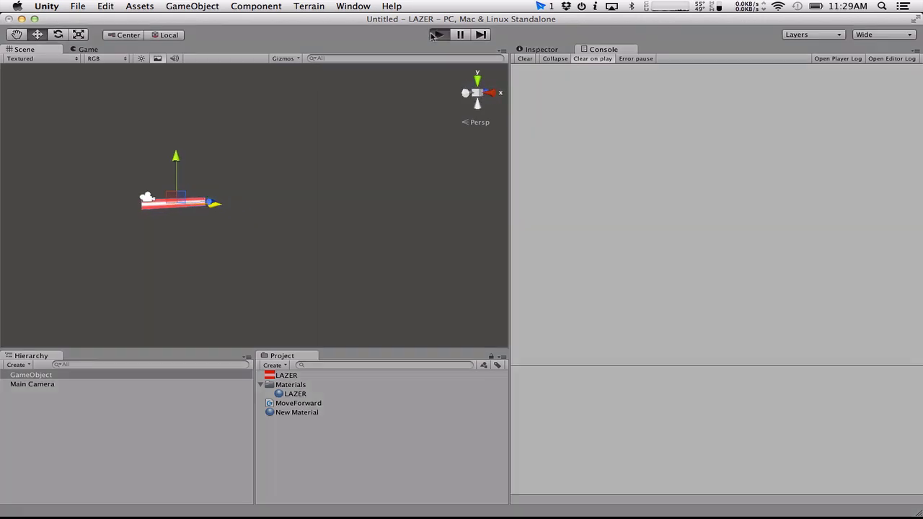
Set GameObject's Move Forward Speed to 100 in the Inspector.
click(436, 34)
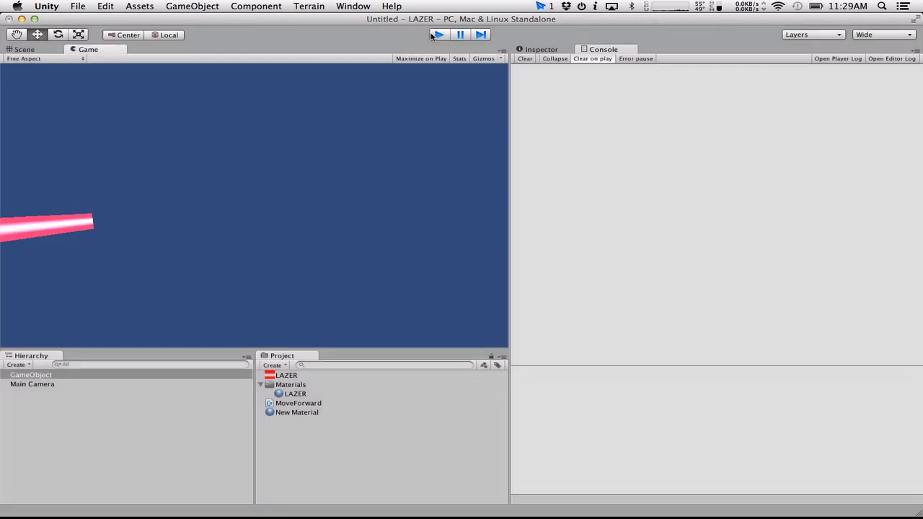
click(85, 376)
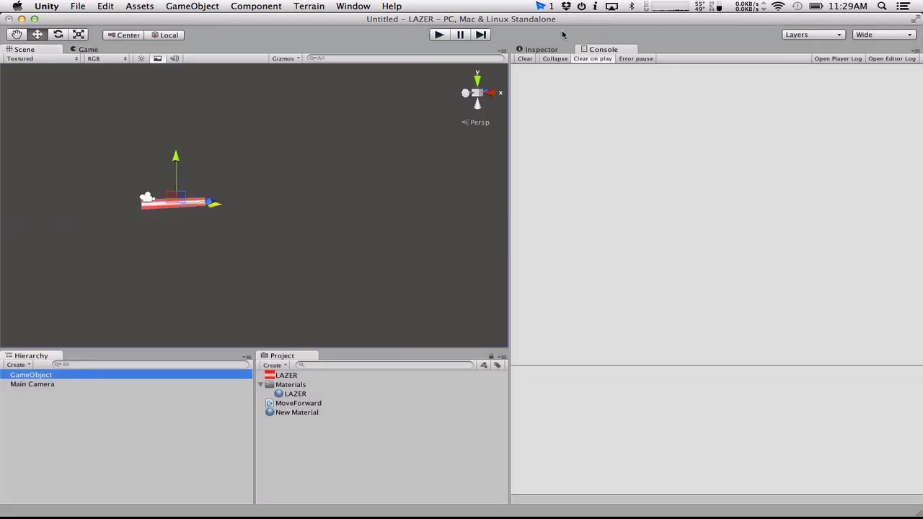
click(554, 51)
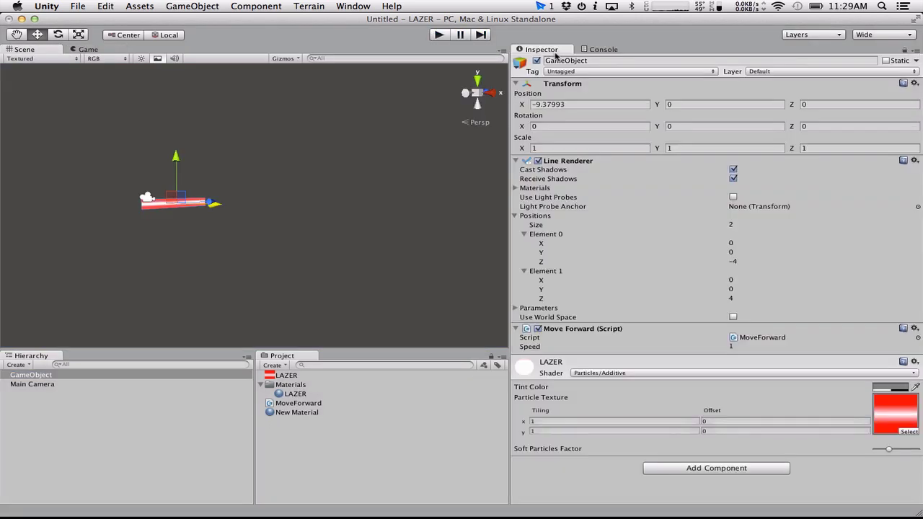
click(749, 347)
text(100)
key(Return)
Run play mode several times to watch the laser fly off at speed 100.
click(438, 35)
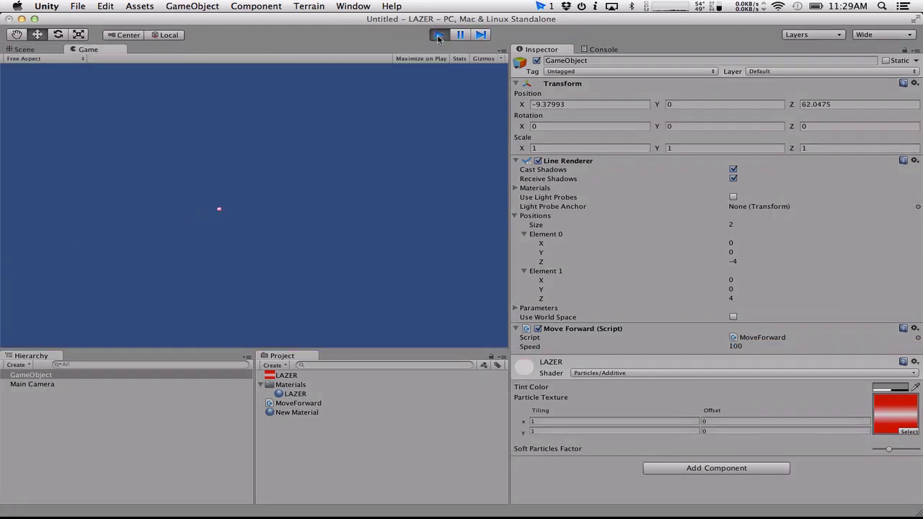
click(437, 34)
click(438, 35)
click(438, 35)
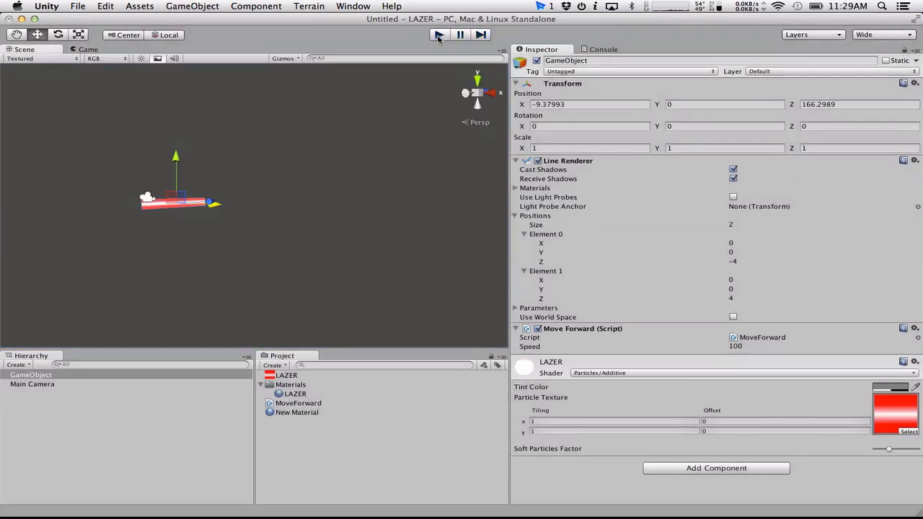
click(437, 34)
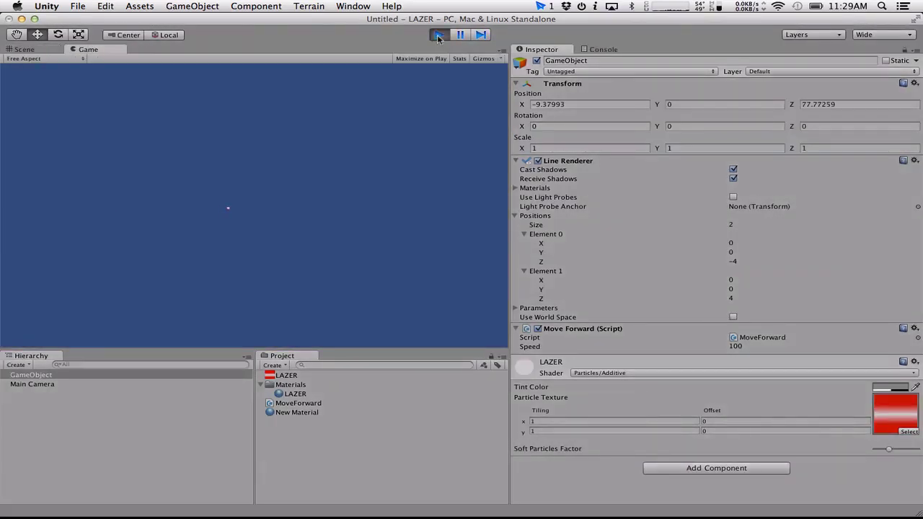
click(438, 34)
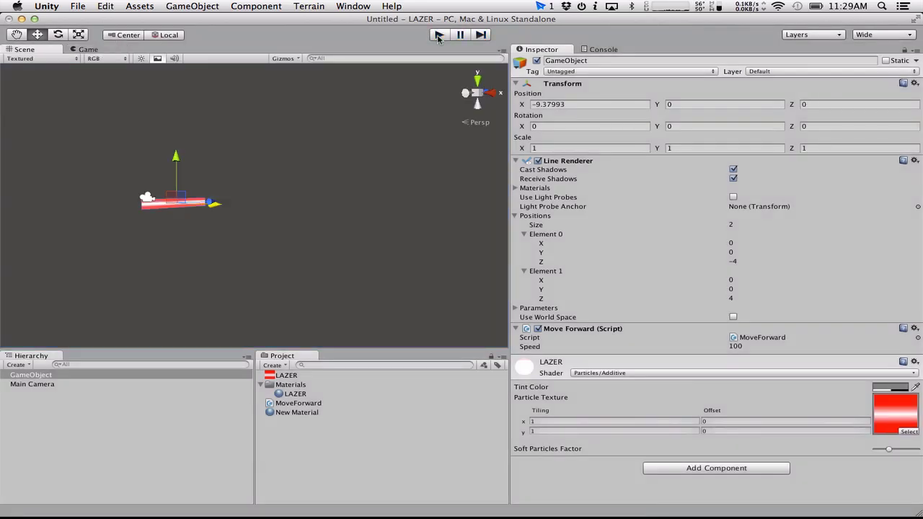
click(77, 5)
click(197, 169)
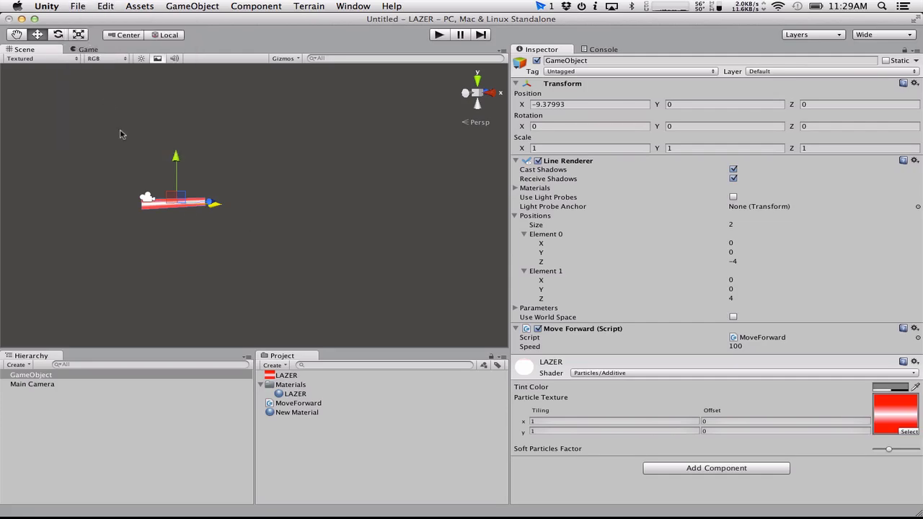